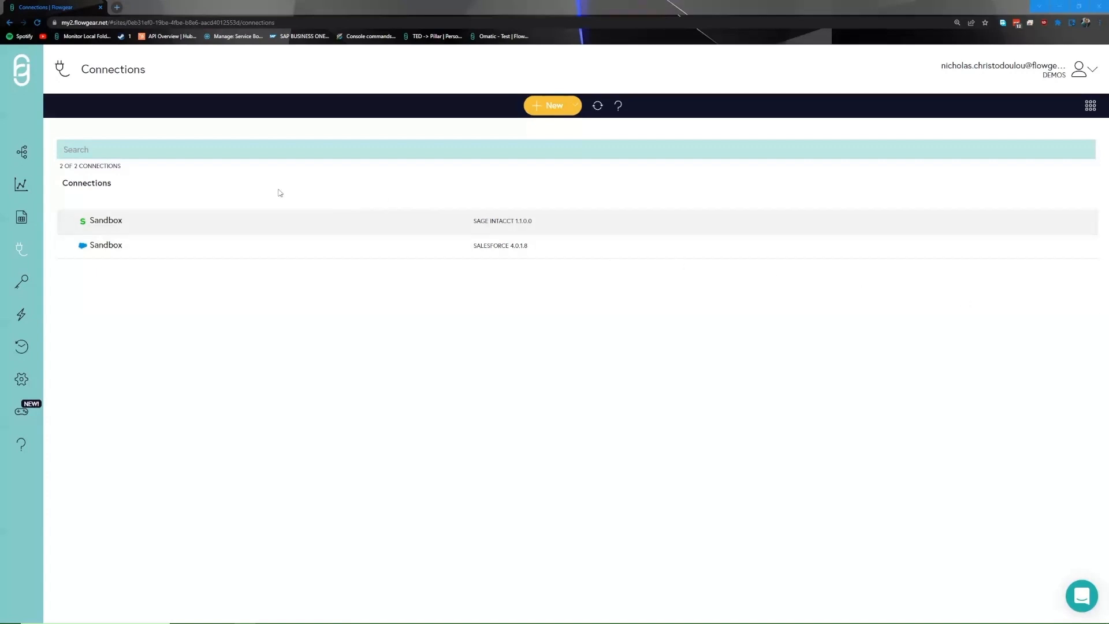
Step: Visit the Workflows and Connections pages, then start a new connection filtered to connector nodes
left_click(27, 157)
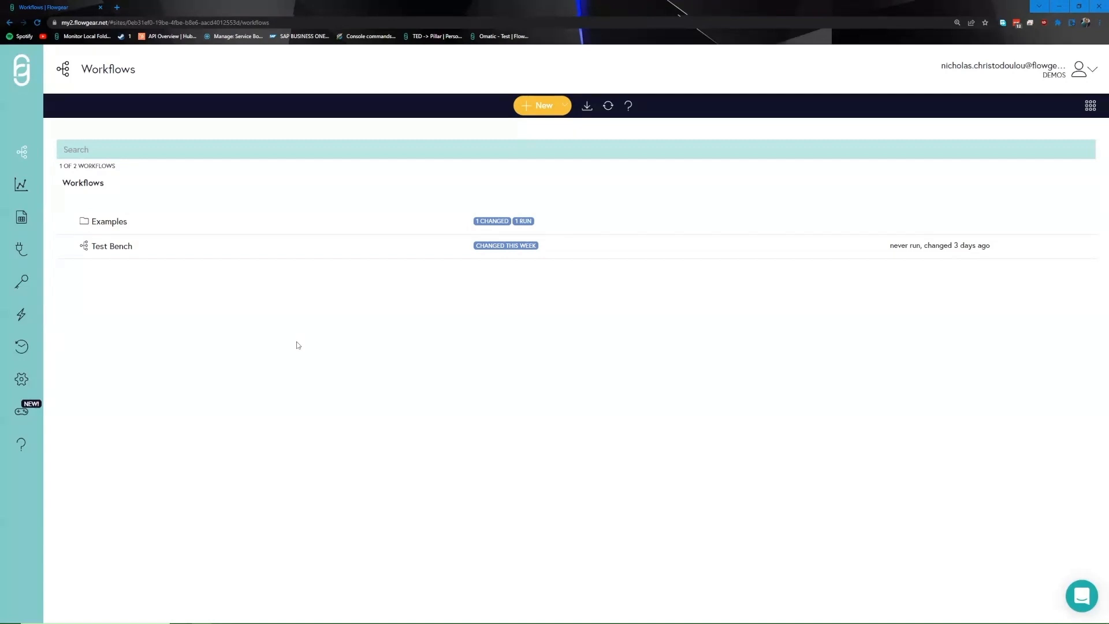
left_click(25, 254)
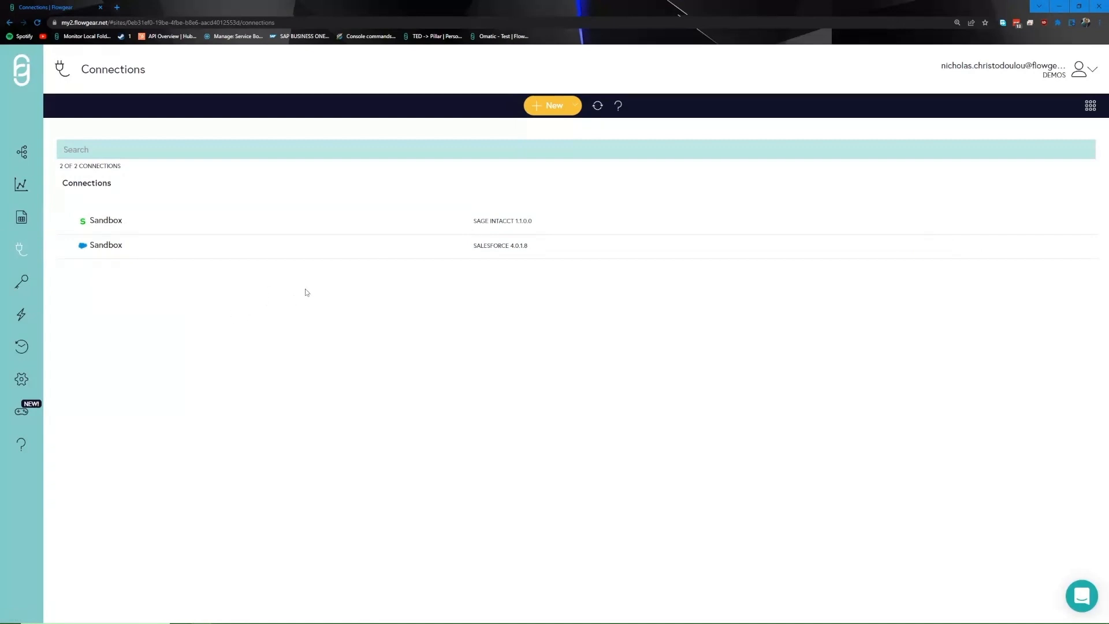
left_click(547, 107)
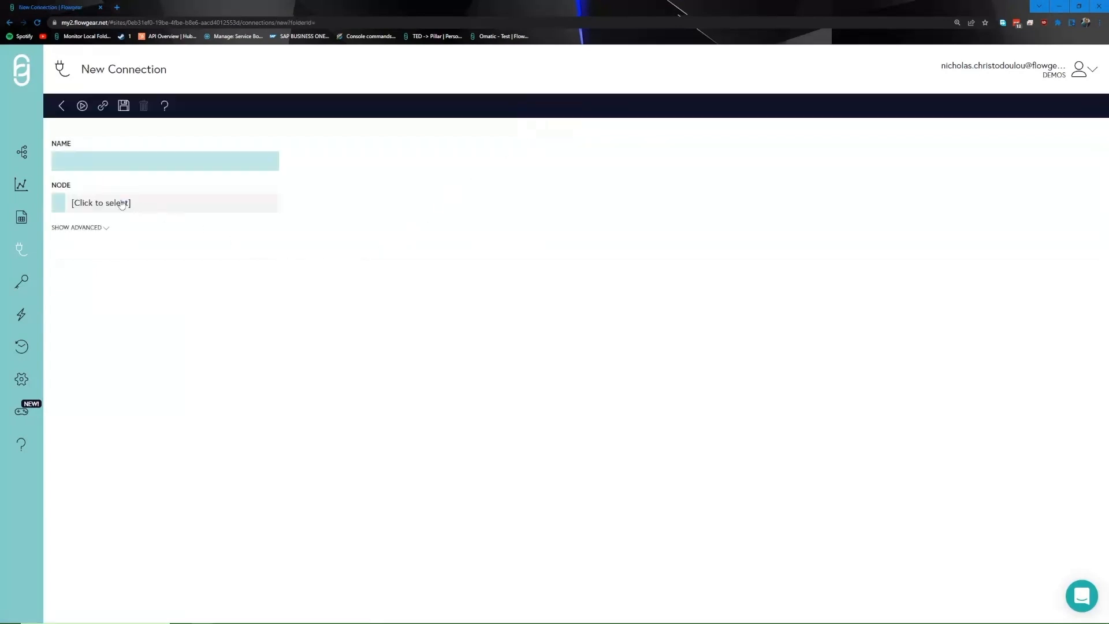
left_click(122, 204)
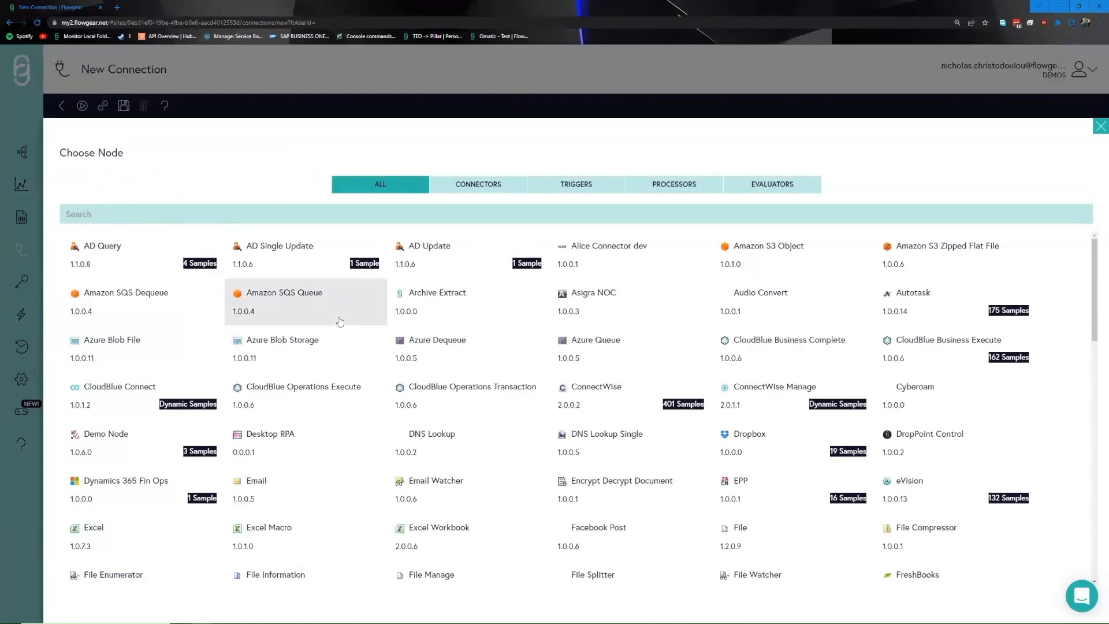
left_click(485, 183)
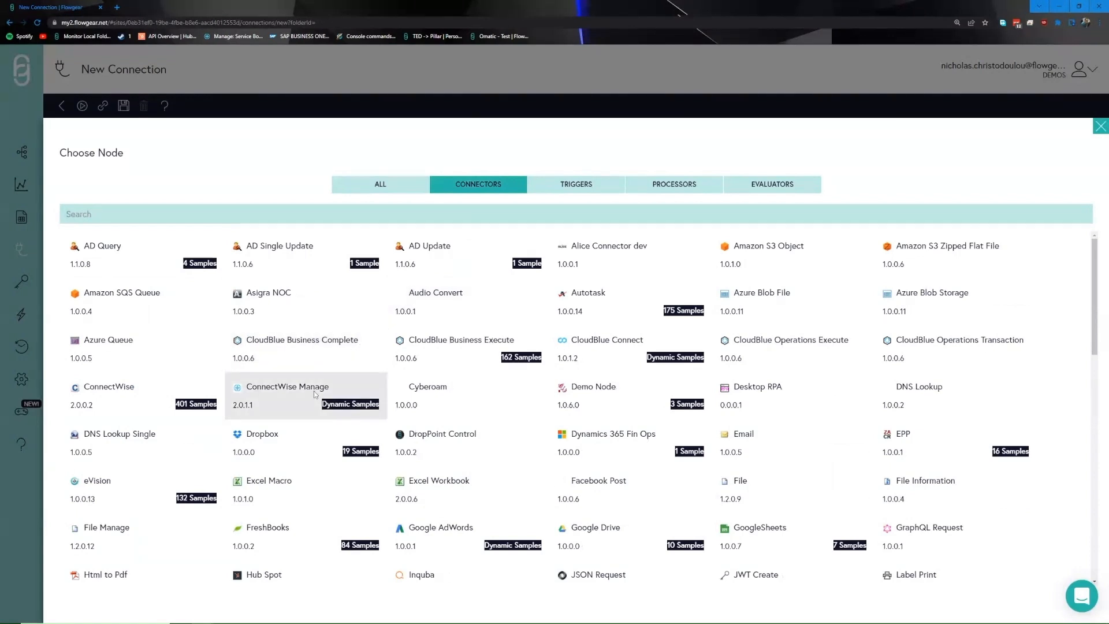
Step: Choose ConnectWise Manage with Site Environment TEST, then view the DropPoints page
left_click(315, 395)
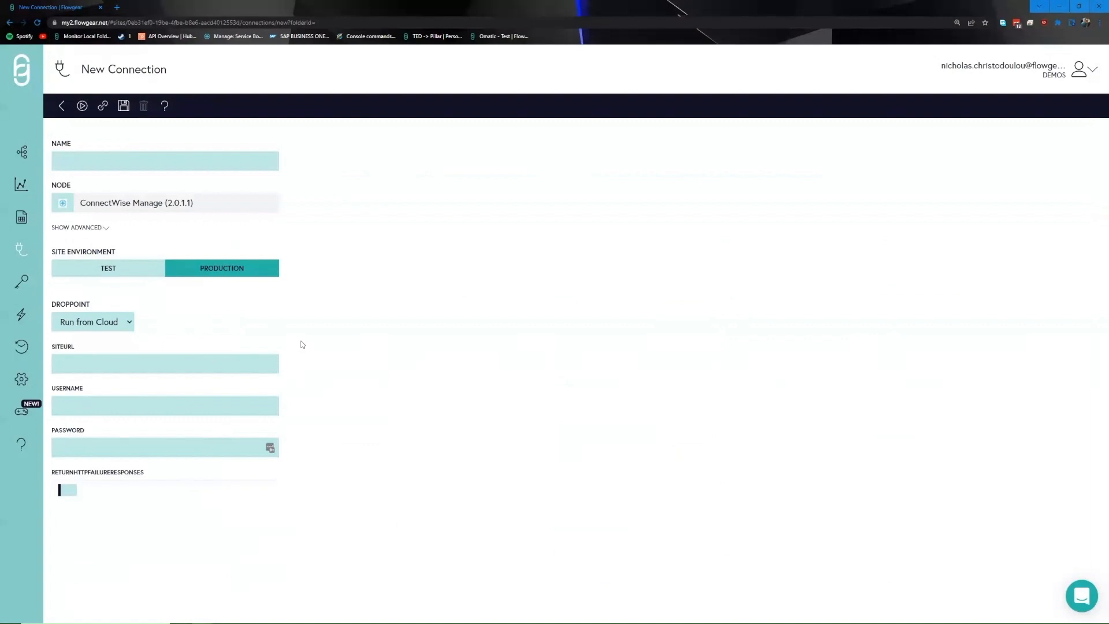
left_click(111, 268)
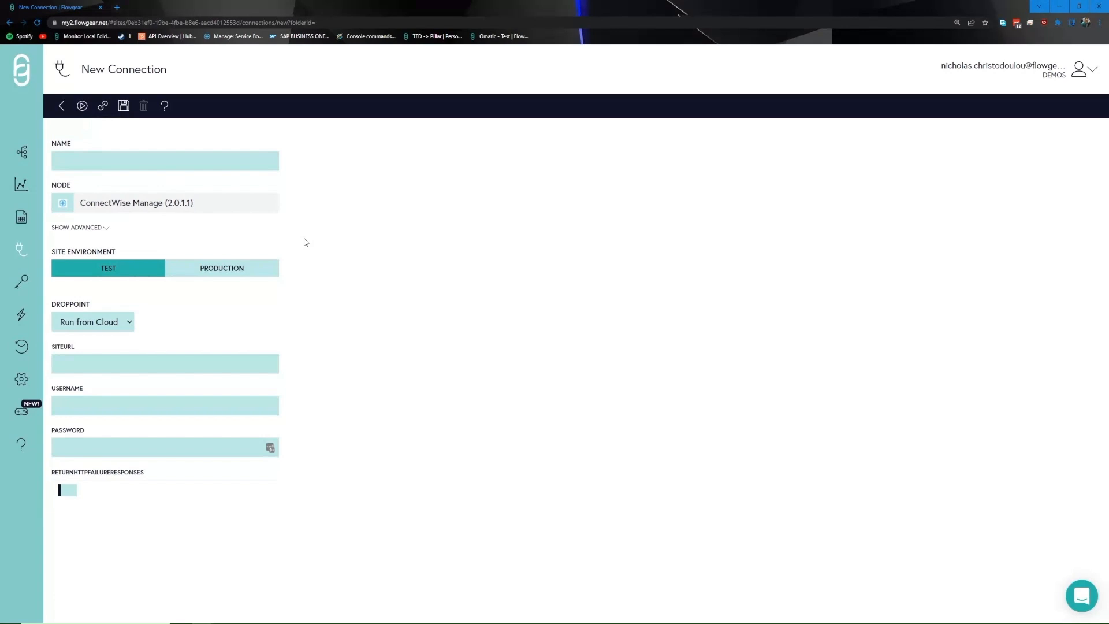
left_click(23, 318)
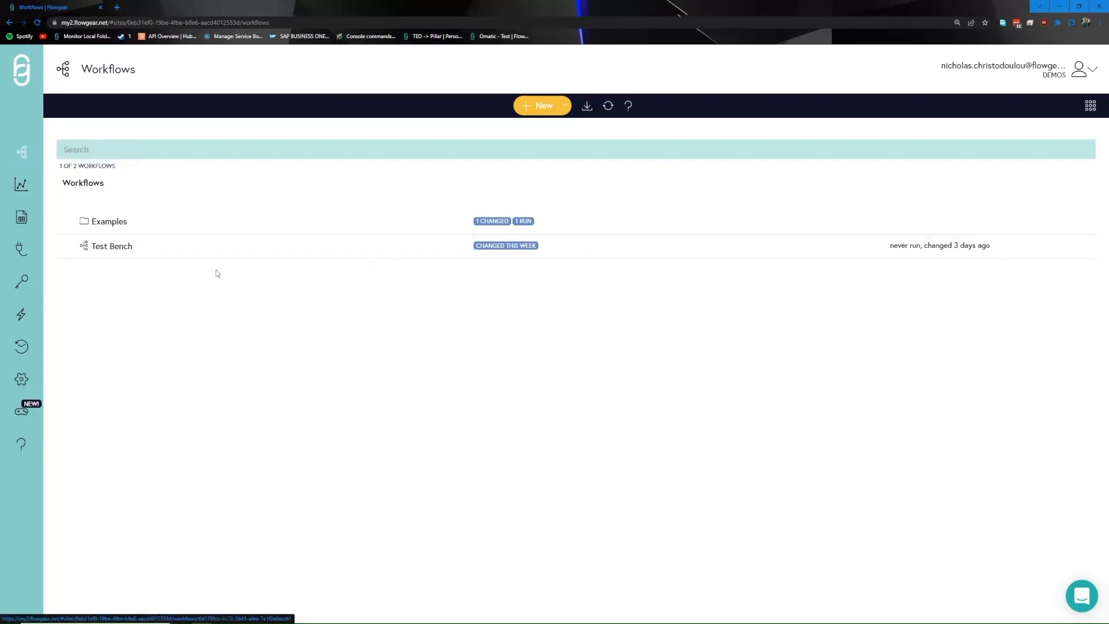
Step: Create a workflow named 'Test Workflow' and bring up its Choose Node or Workflow catalogue
left_click(536, 107)
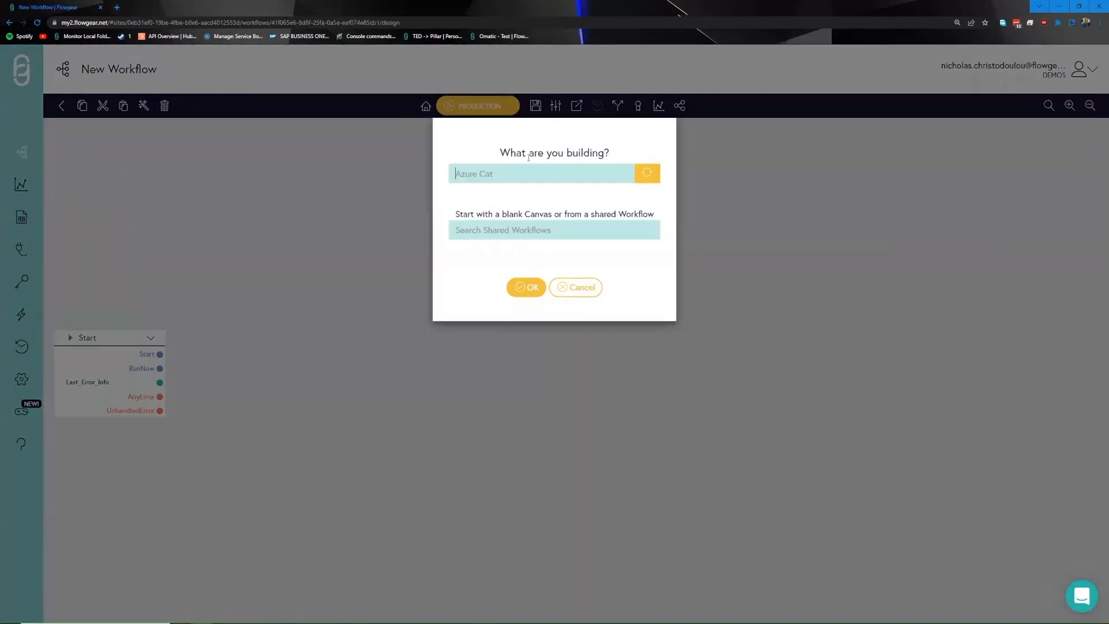
type("Test Workflow")
left_click(526, 288)
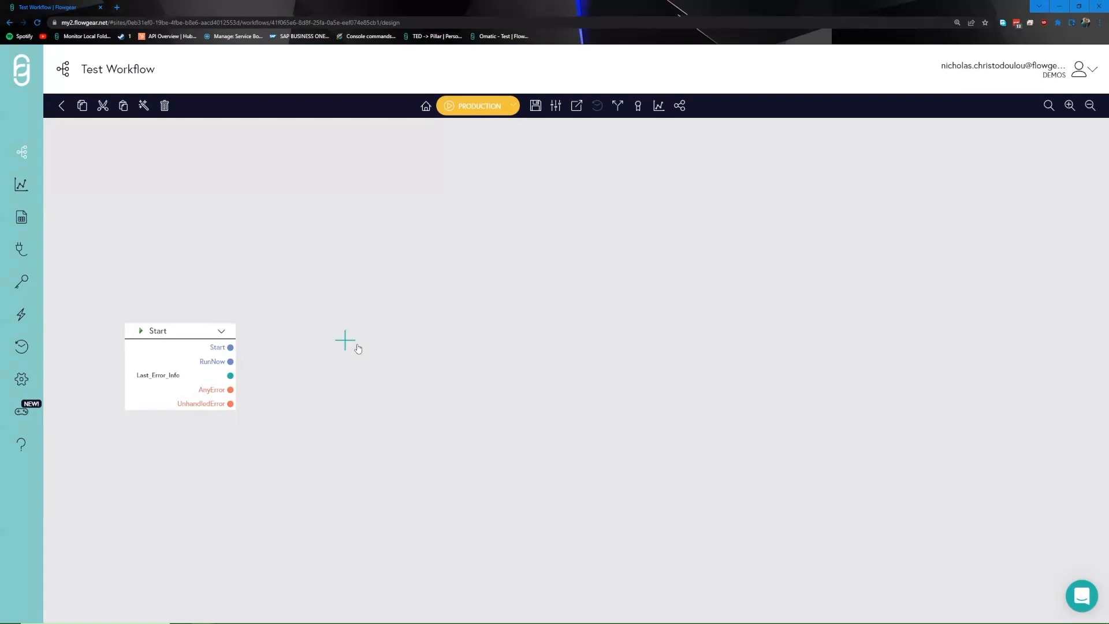
left_click(358, 347)
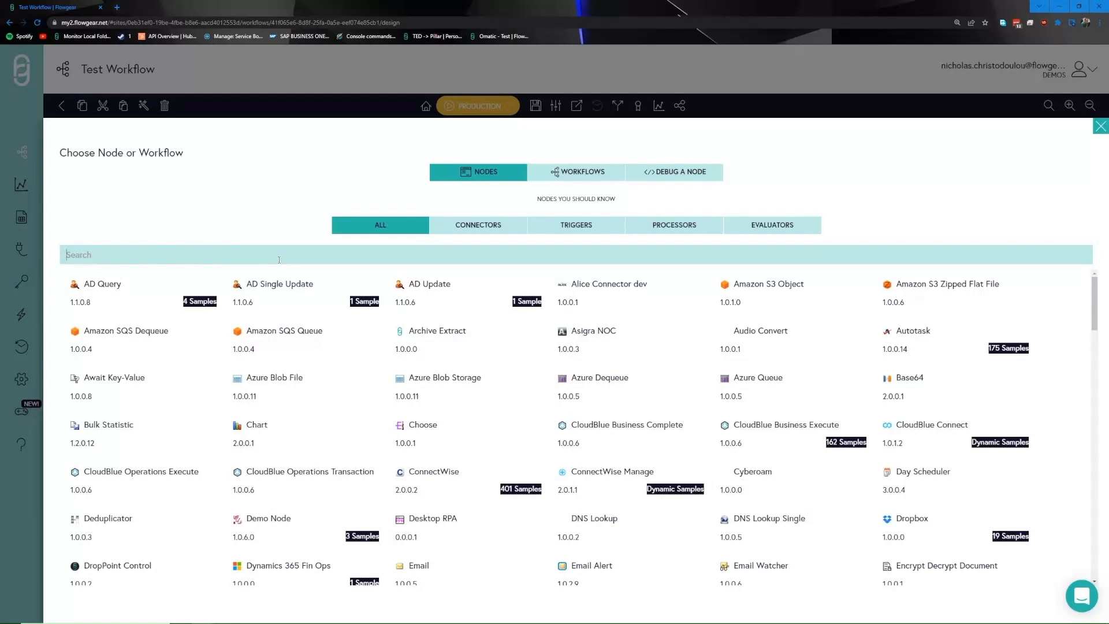
Step: Filter the node catalogue to Connectors, then Triggers, then only Processors
left_click(477, 225)
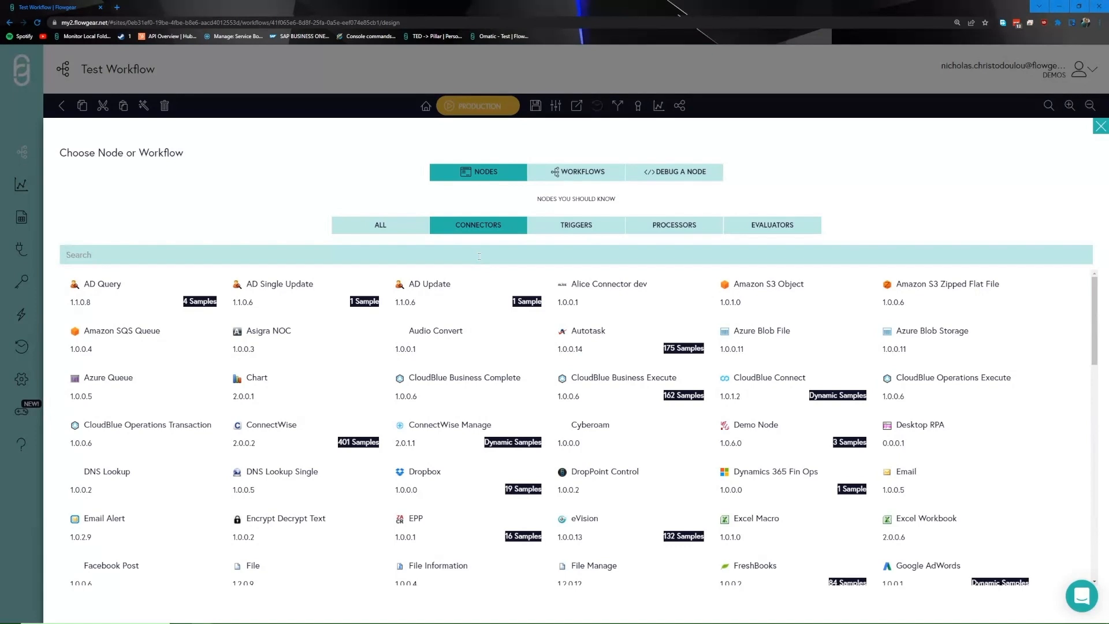
left_click(561, 229)
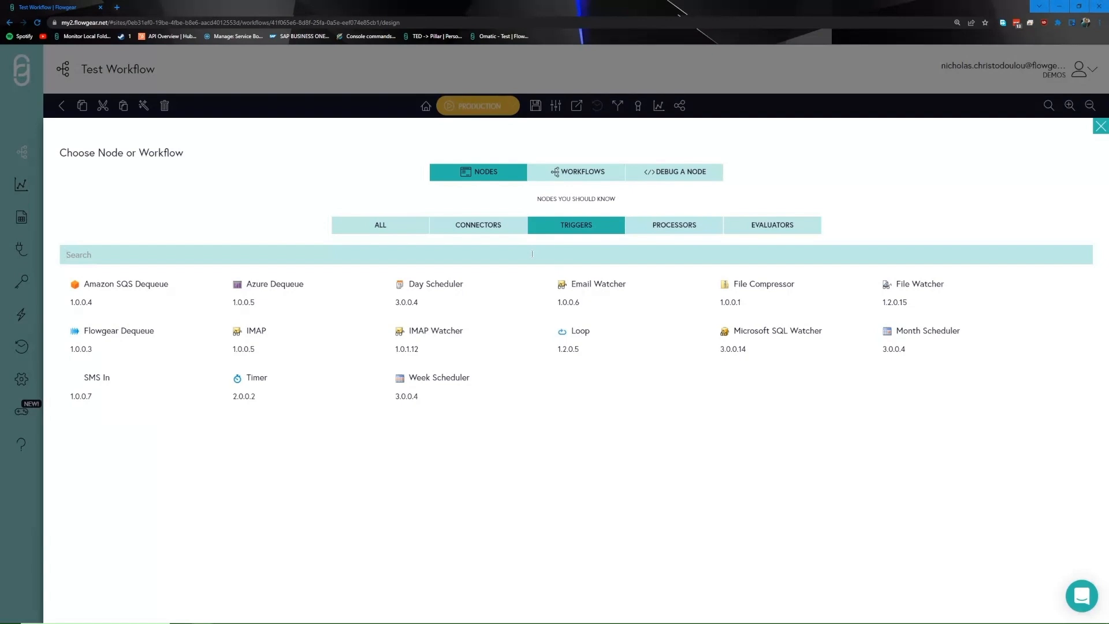
left_click(688, 228)
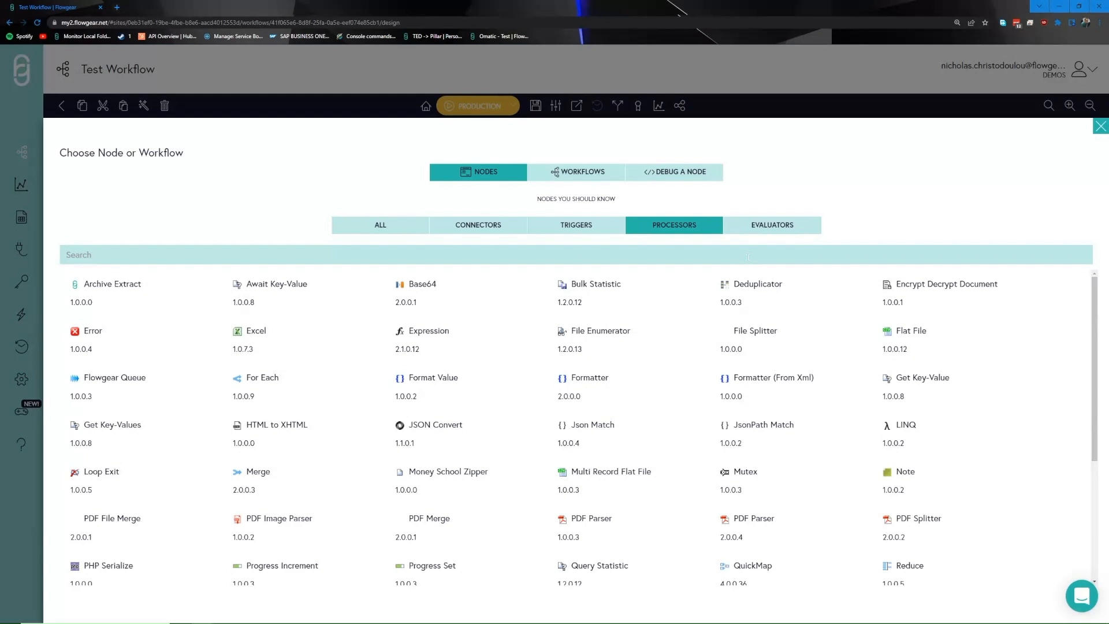
Step: Show evaluator nodes, then leave the slideshow for the Workflows page with 596 of 928 workflows
left_click(781, 233)
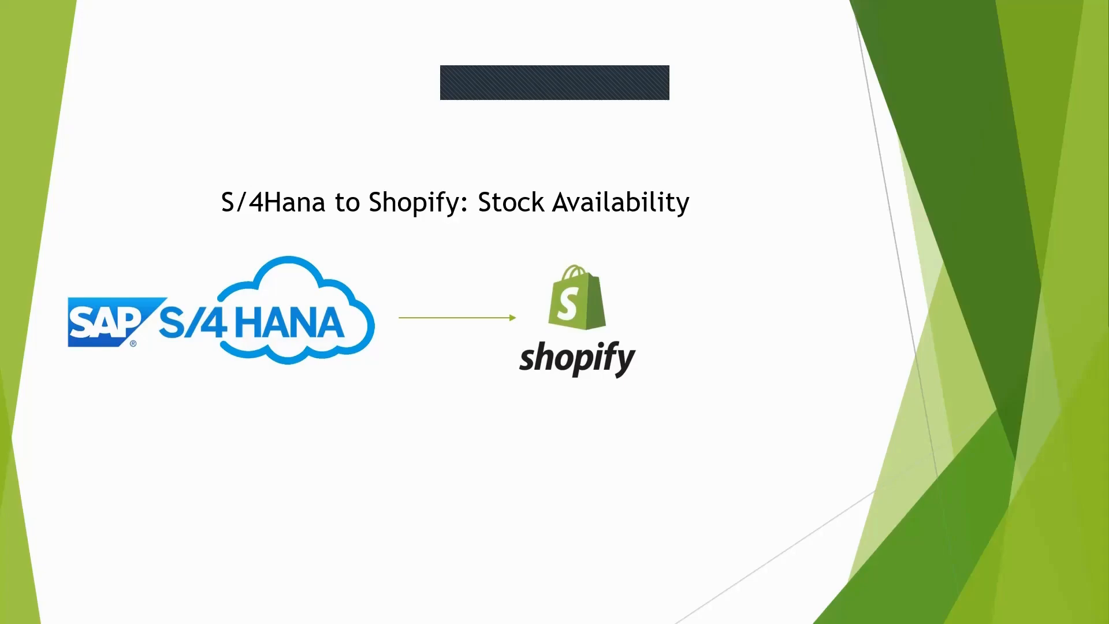
key("Escape")
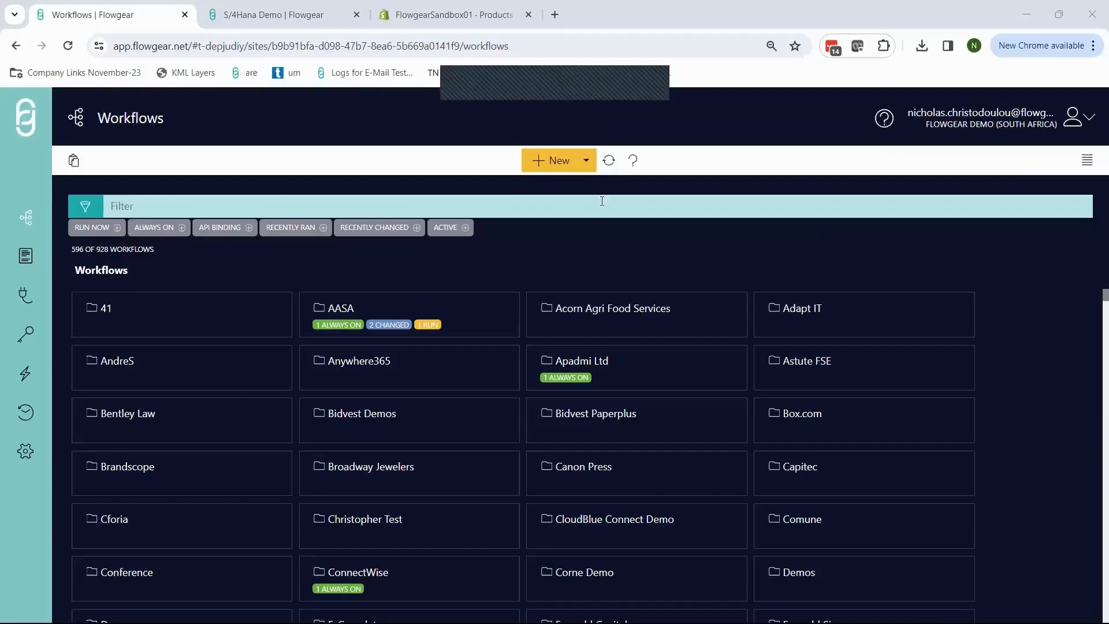
Step: Create and save a new workflow named 'S/4Hana'
left_click(552, 162)
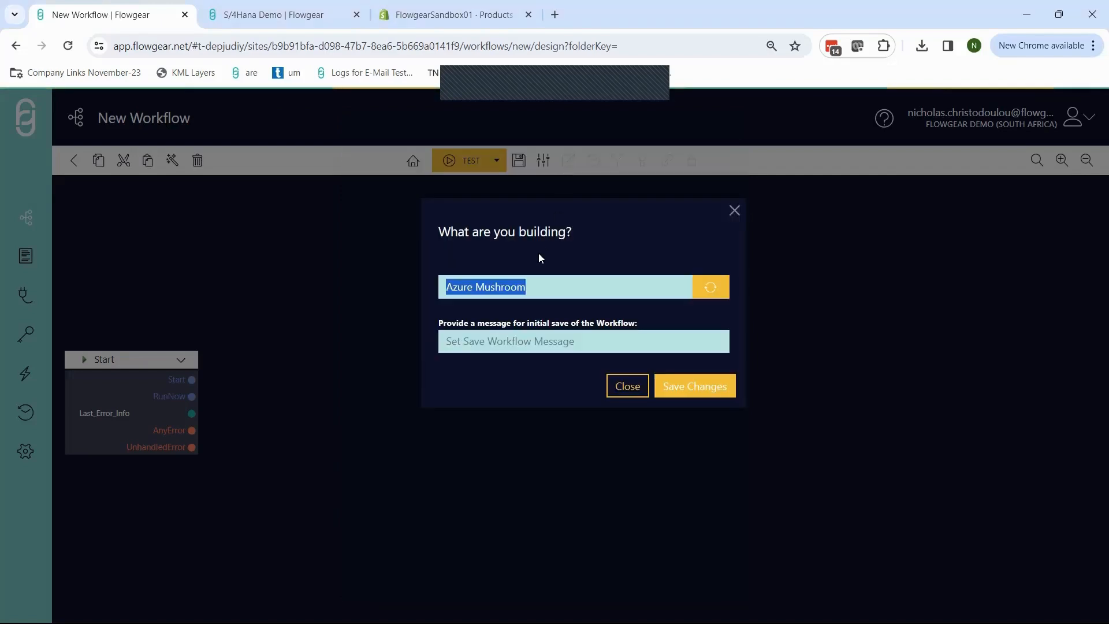
type("S/4Hana")
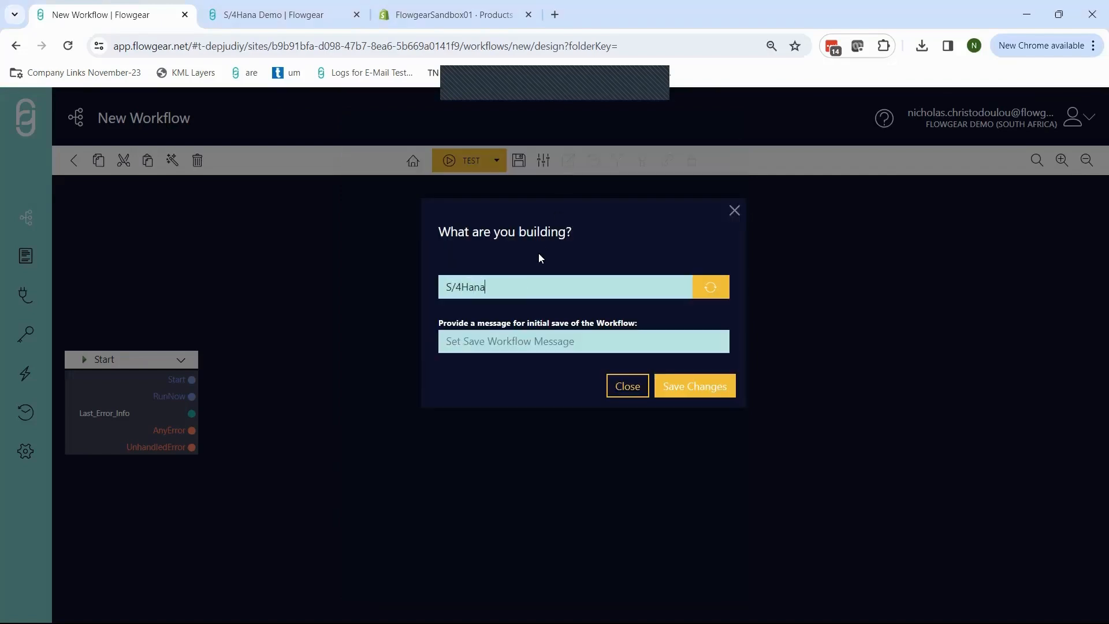
key("Return")
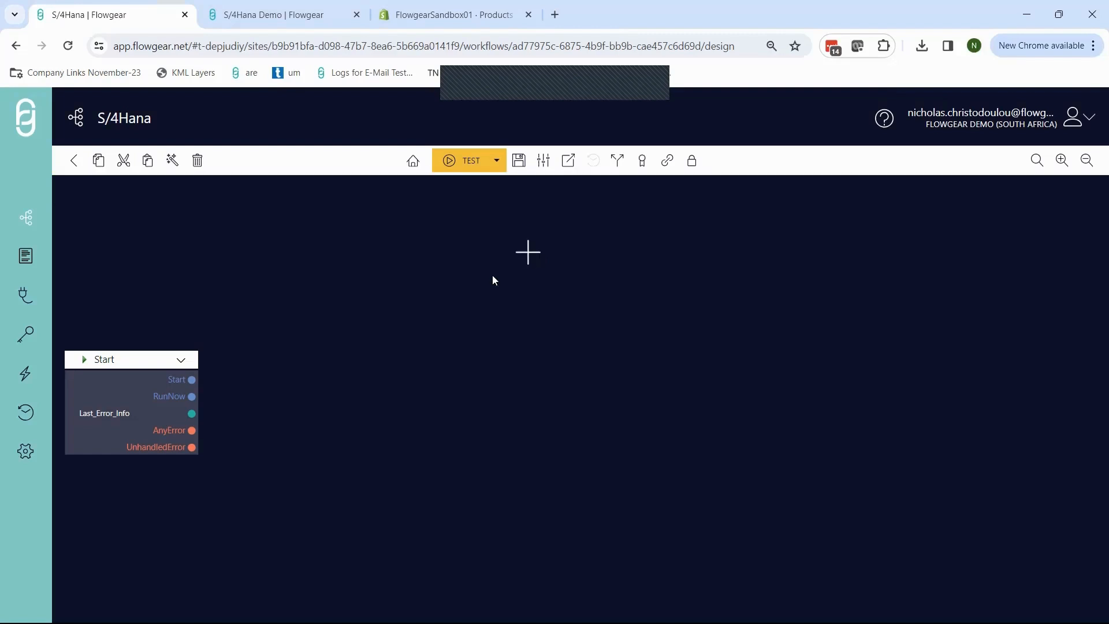
Step: Add SAP S/4HANA, QuickMap and Shopify nodes in sequence to the workflow
left_click(342, 376)
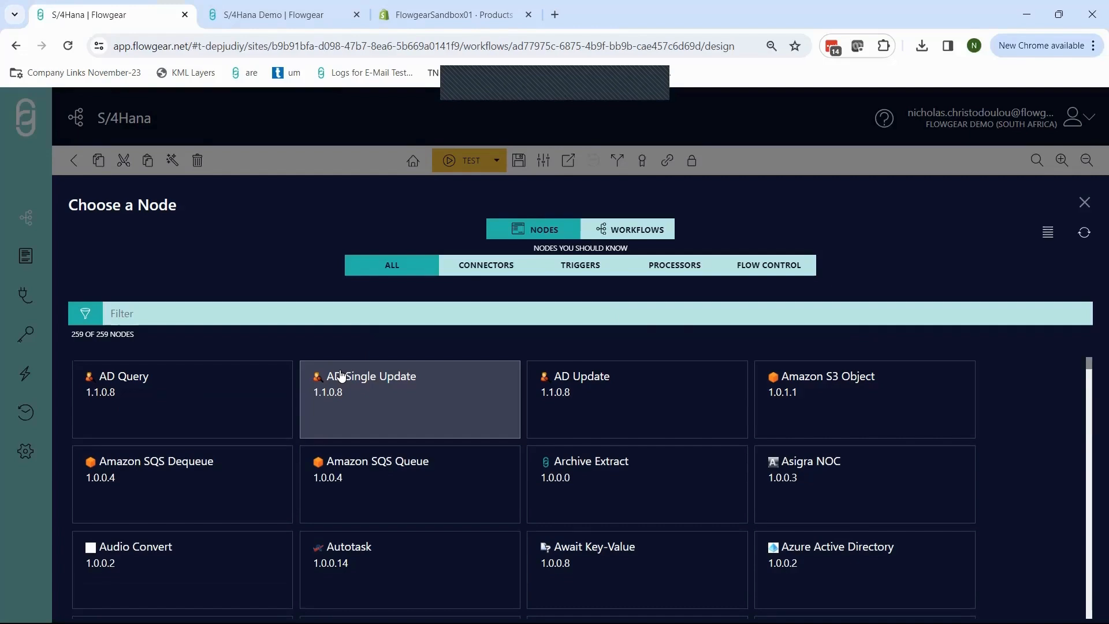
type("s/")
left_click(251, 398)
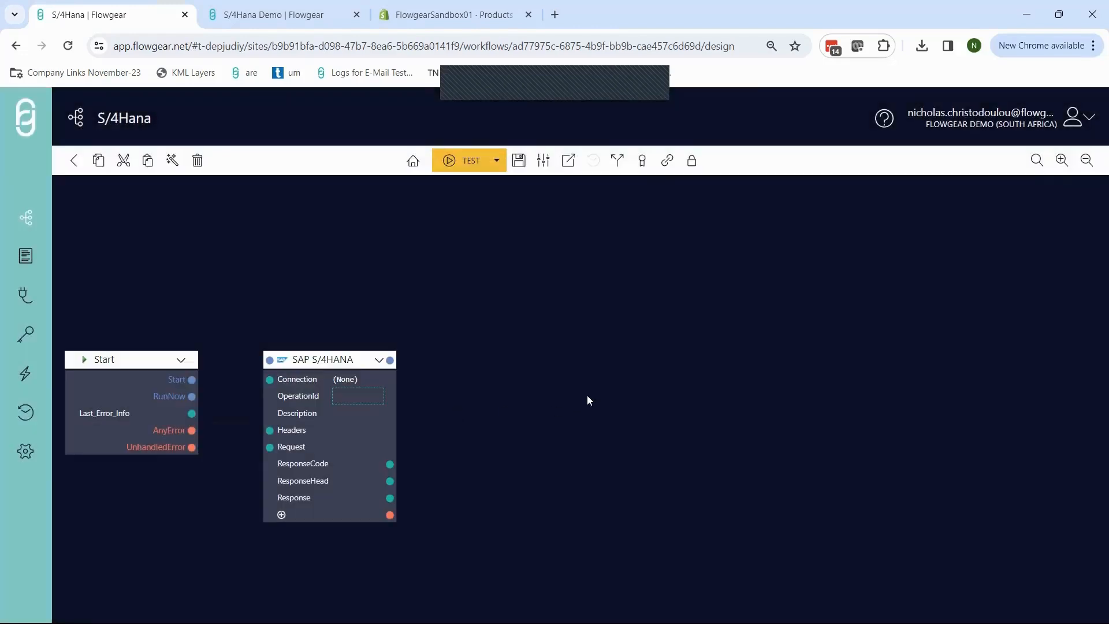
left_click(528, 379)
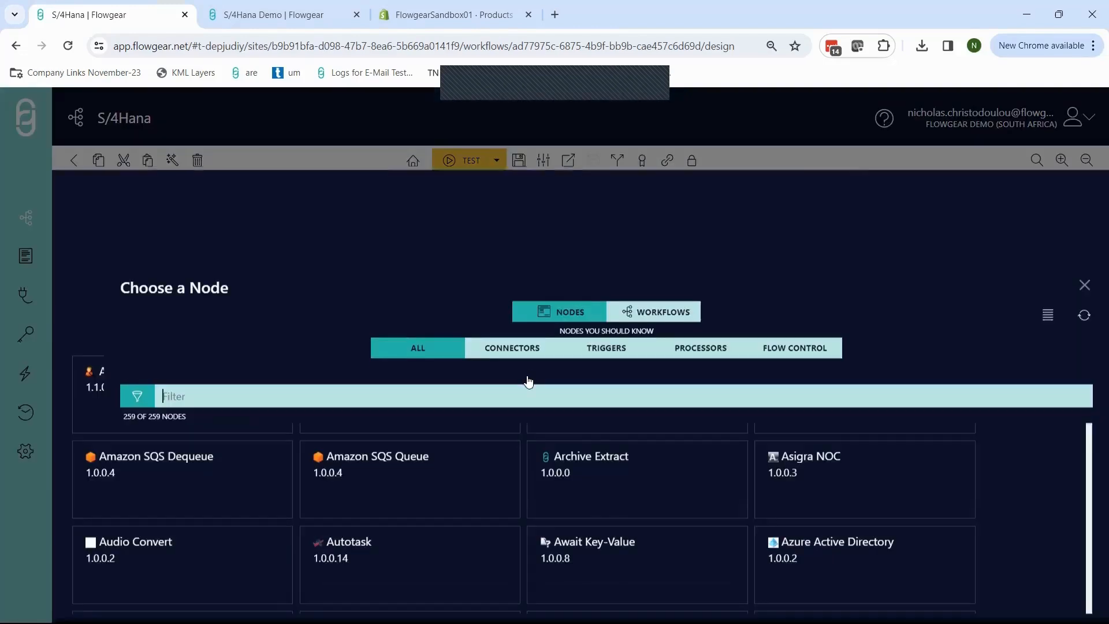
type("qui")
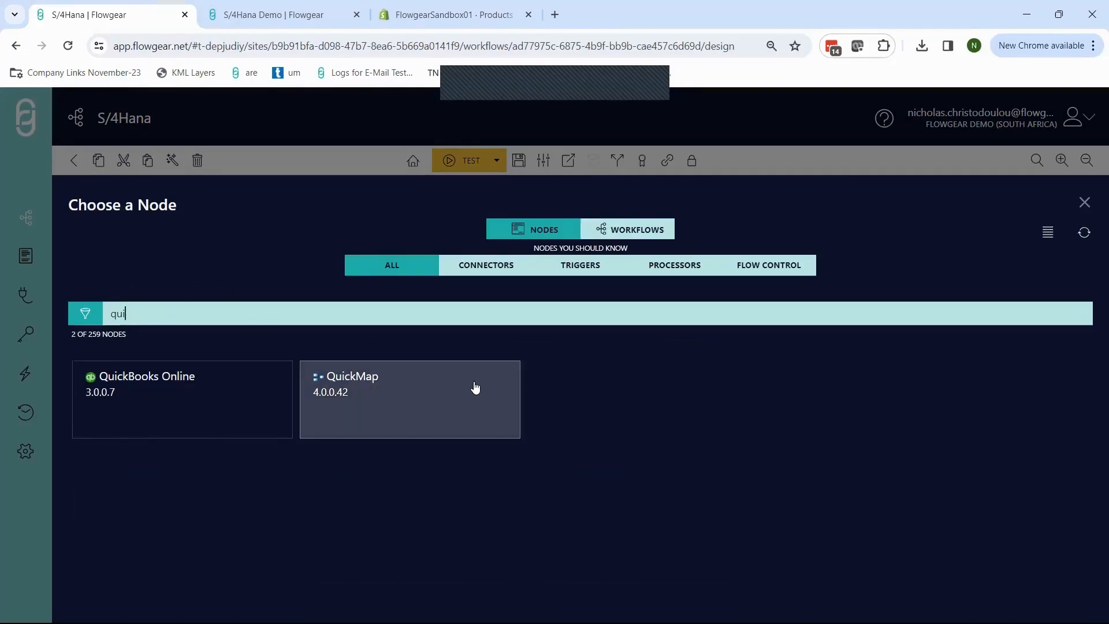
left_click(475, 386)
left_click(733, 376)
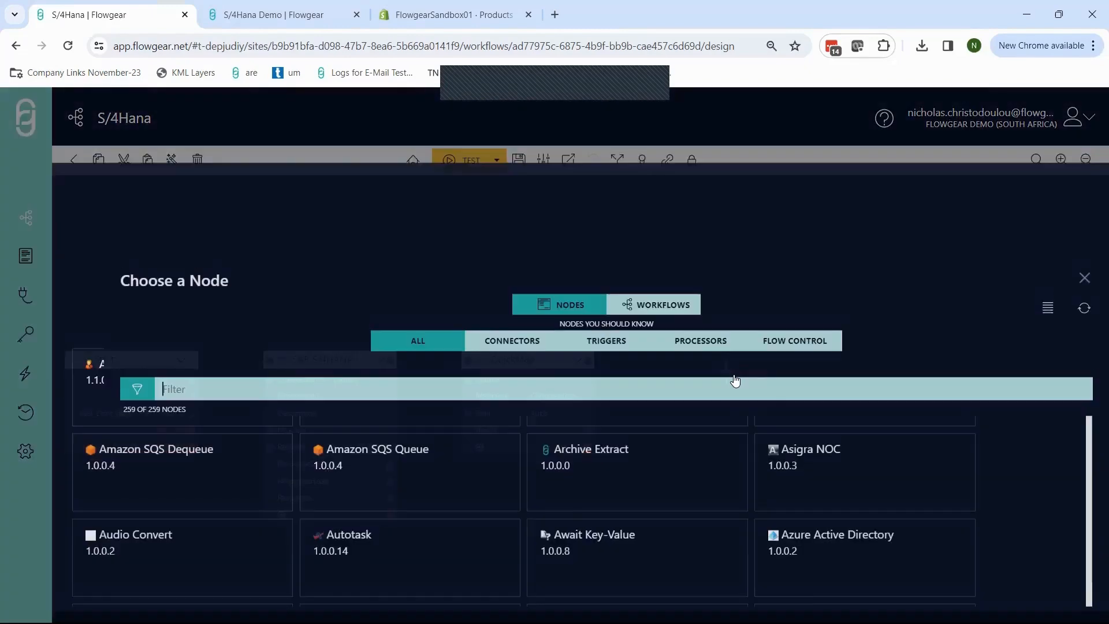
type("sgo")
key("BackSpace")
key("BackSpace")
key("BackSpace")
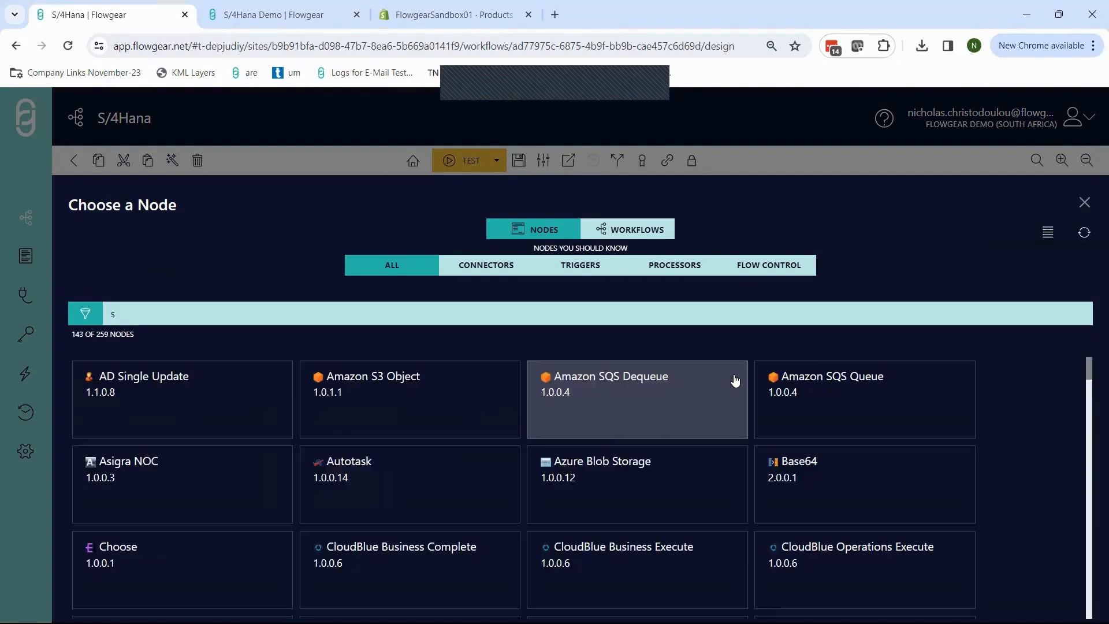
type("sho")
left_click(463, 391)
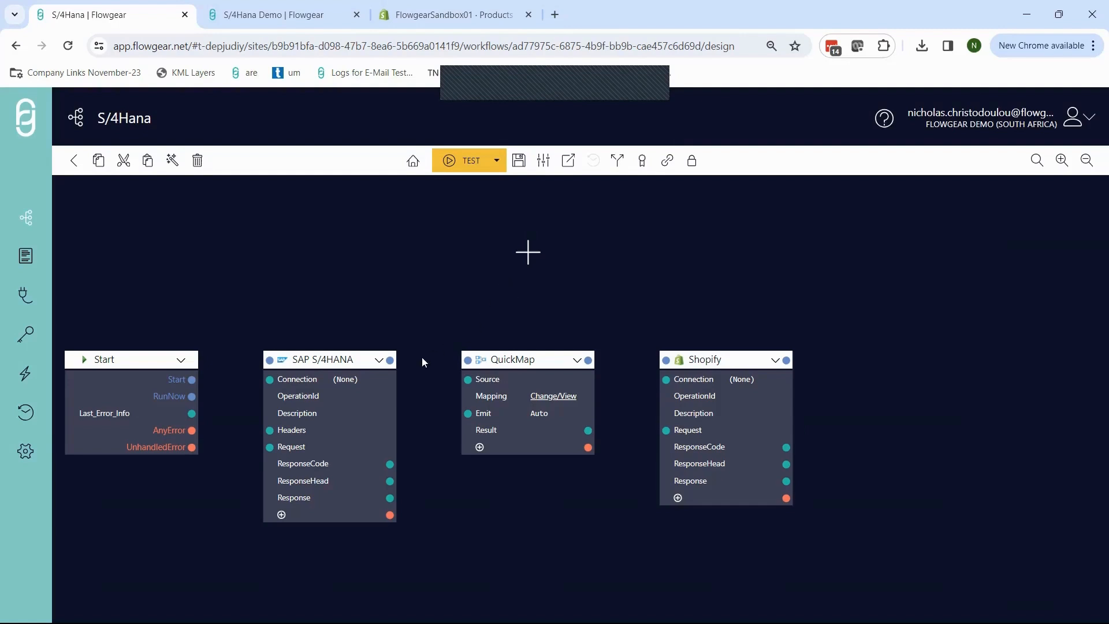
Step: Set the SAP connection to SAP S/4HANA and Shopify to FG Sandbox, then edit the SAP connection
mouse_move(371, 380)
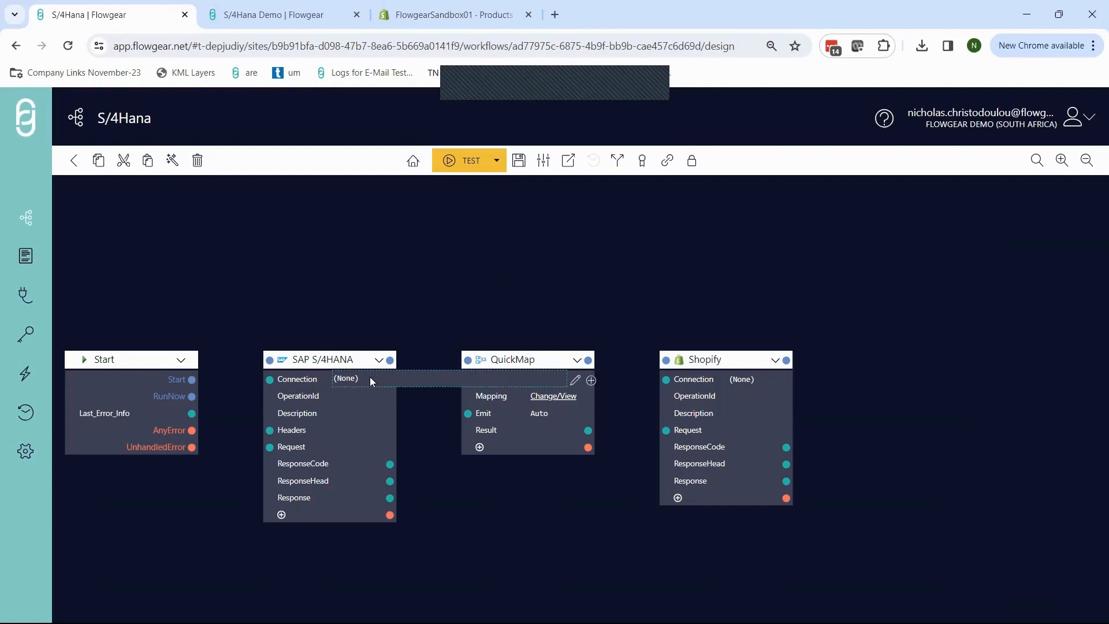
left_click(369, 378)
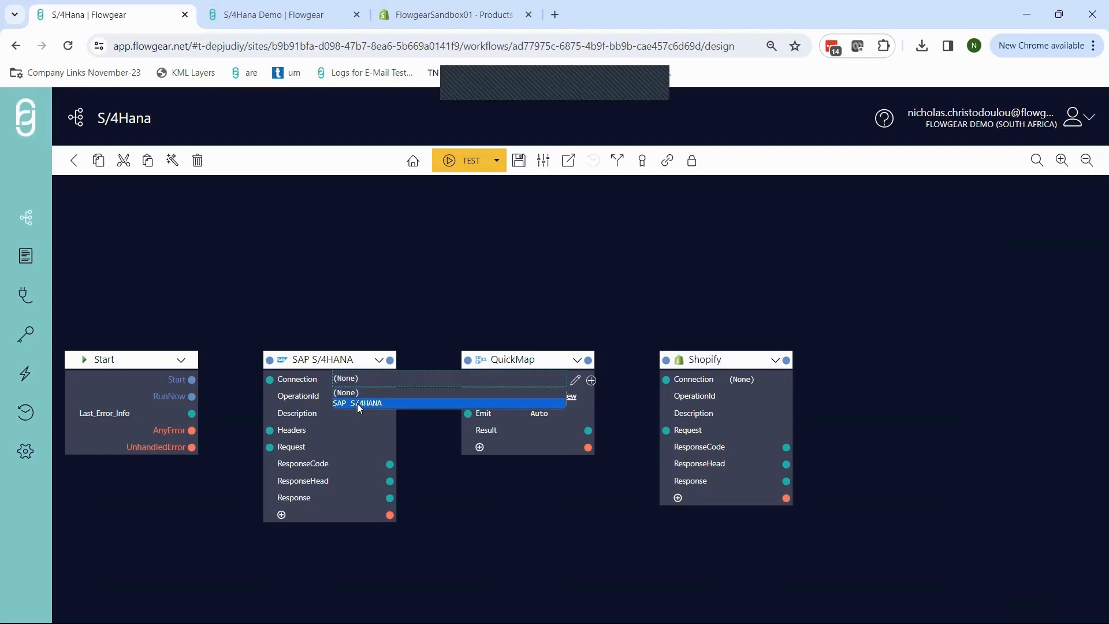
left_click(357, 403)
left_click(752, 379)
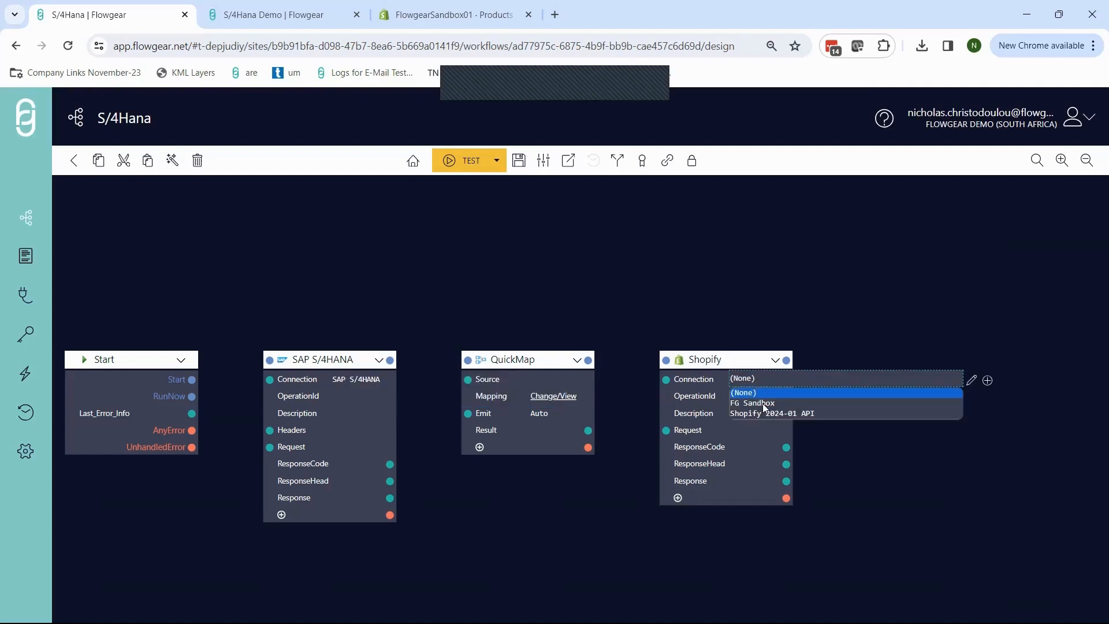
left_click(762, 404)
mouse_move(578, 381)
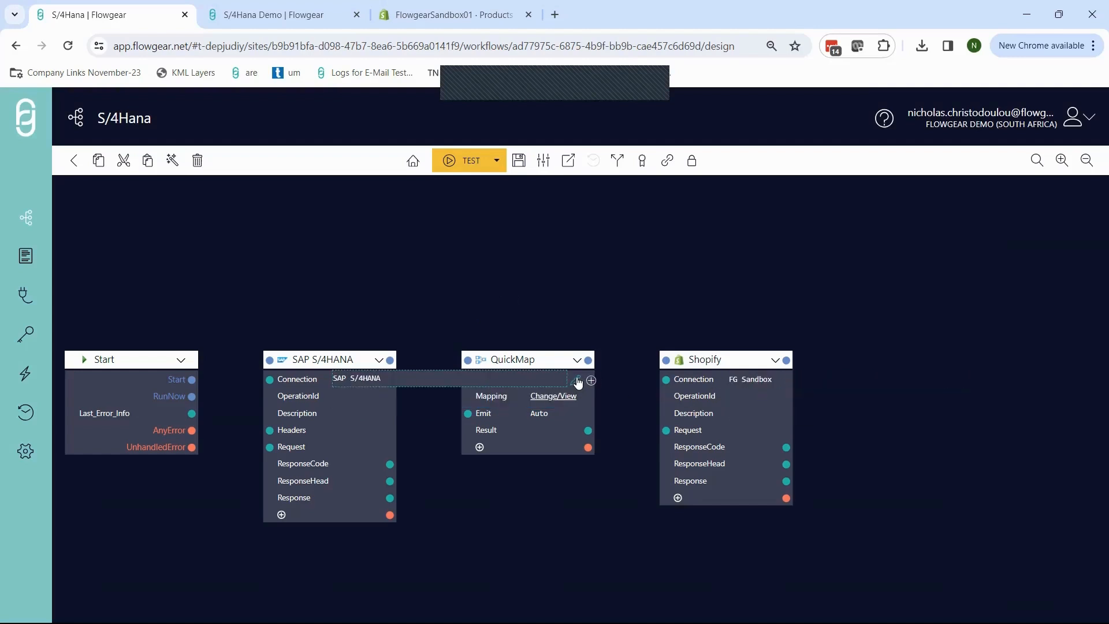
left_click(578, 382)
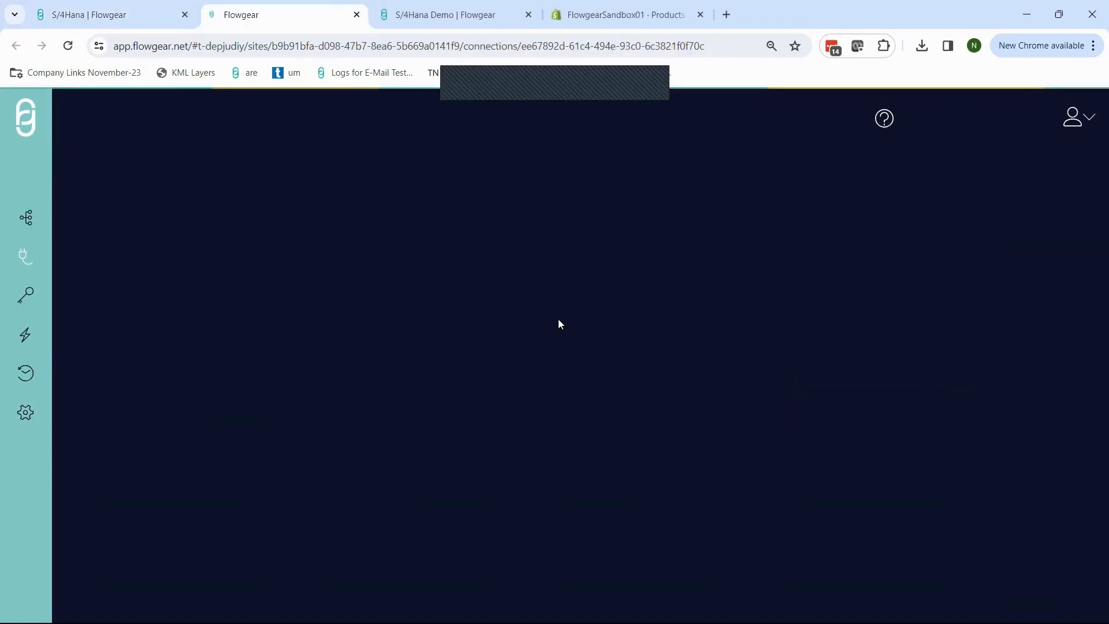
Step: Review the SAP S/4HANA connection's TEST environment settings, then return to the S/4Hana workflow
scroll(369, 341, "down", 1)
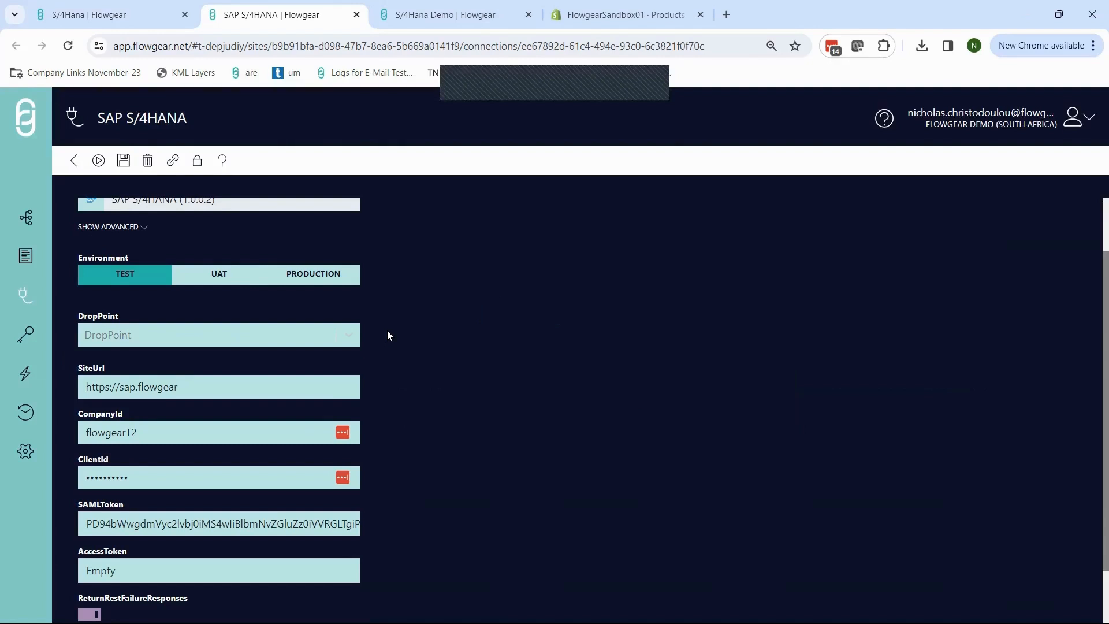
scroll(383, 333, "up", 2)
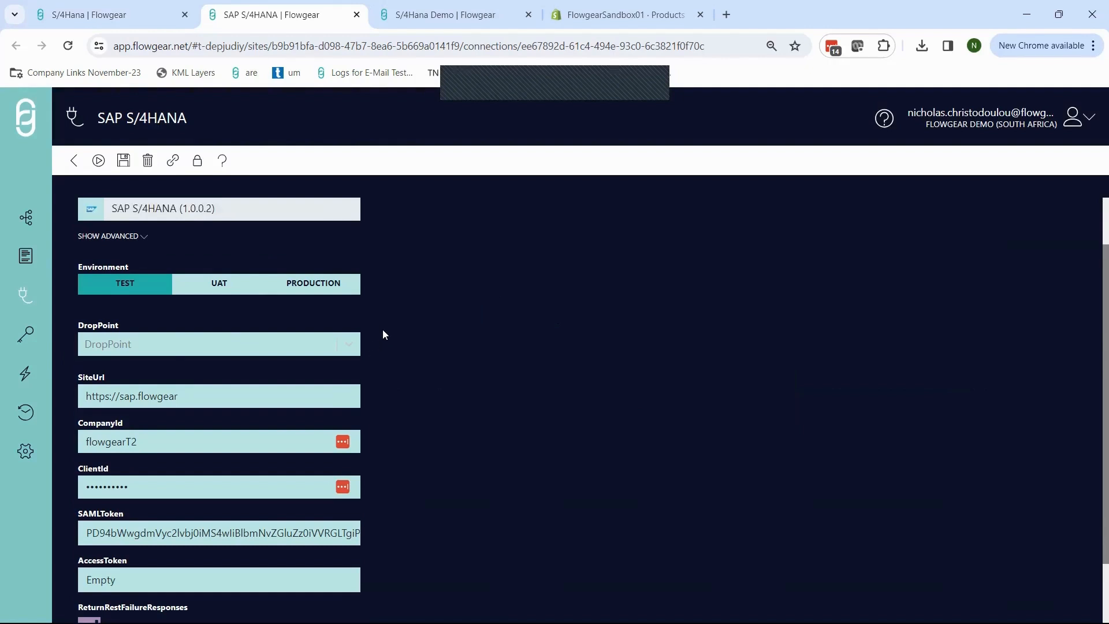
left_click(153, 20)
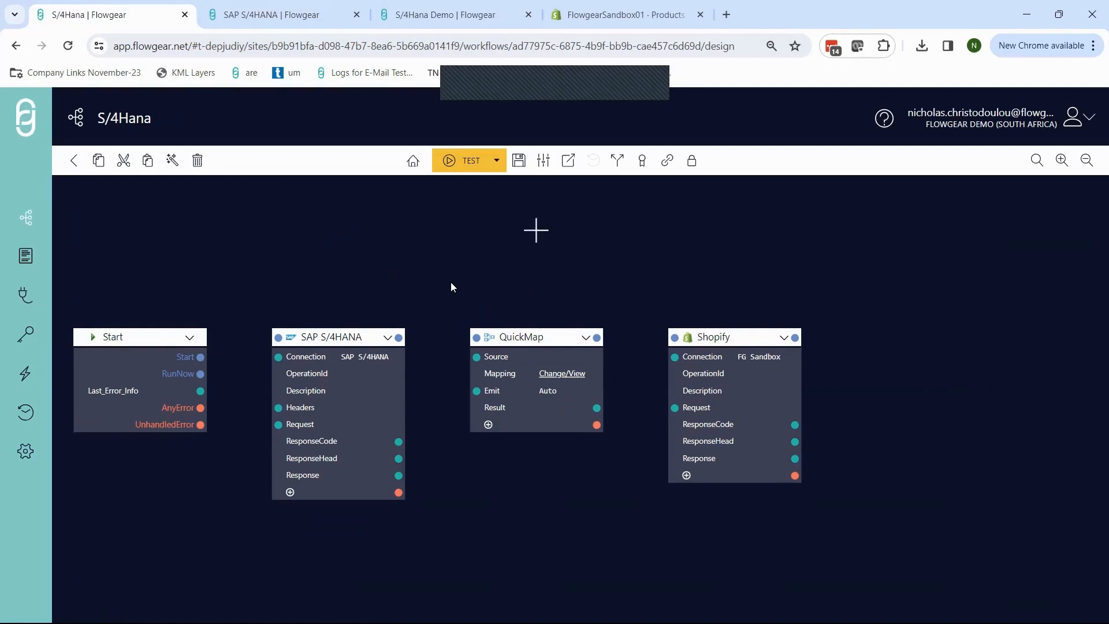
Step: Give the SAP node the WarehouseAvailableStock entities sample with only $top, and view its Response
left_click(388, 340)
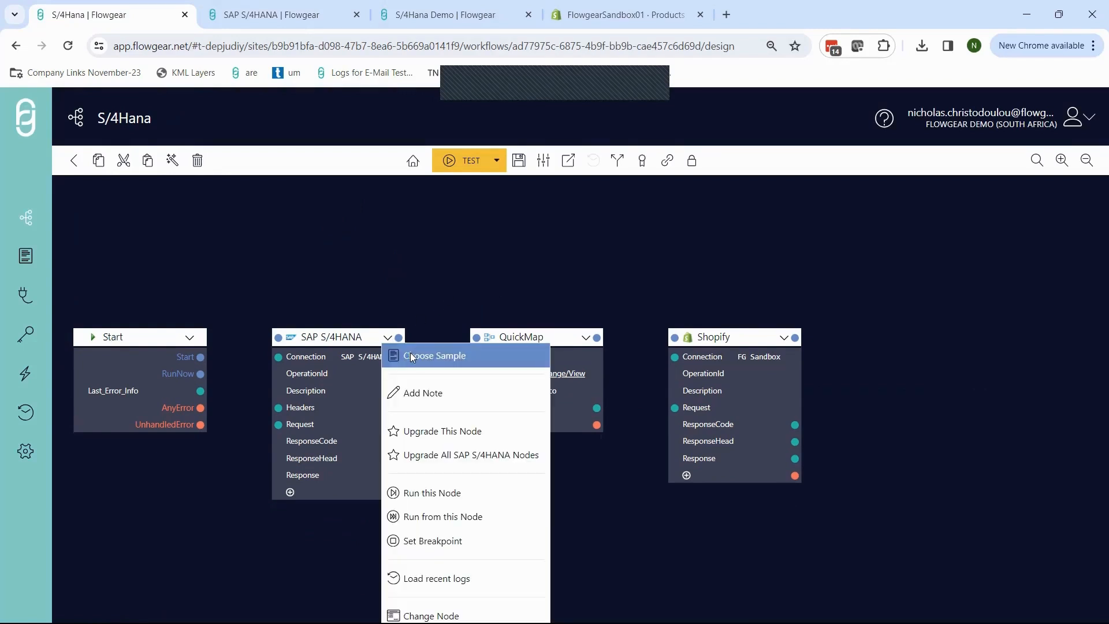
left_click(413, 356)
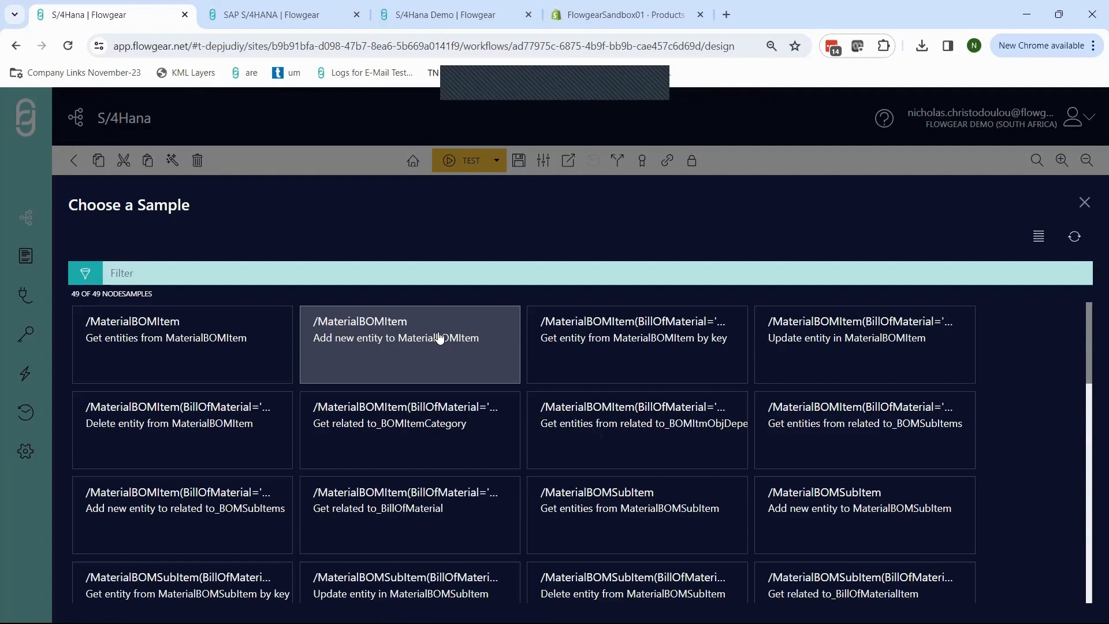
type("avai")
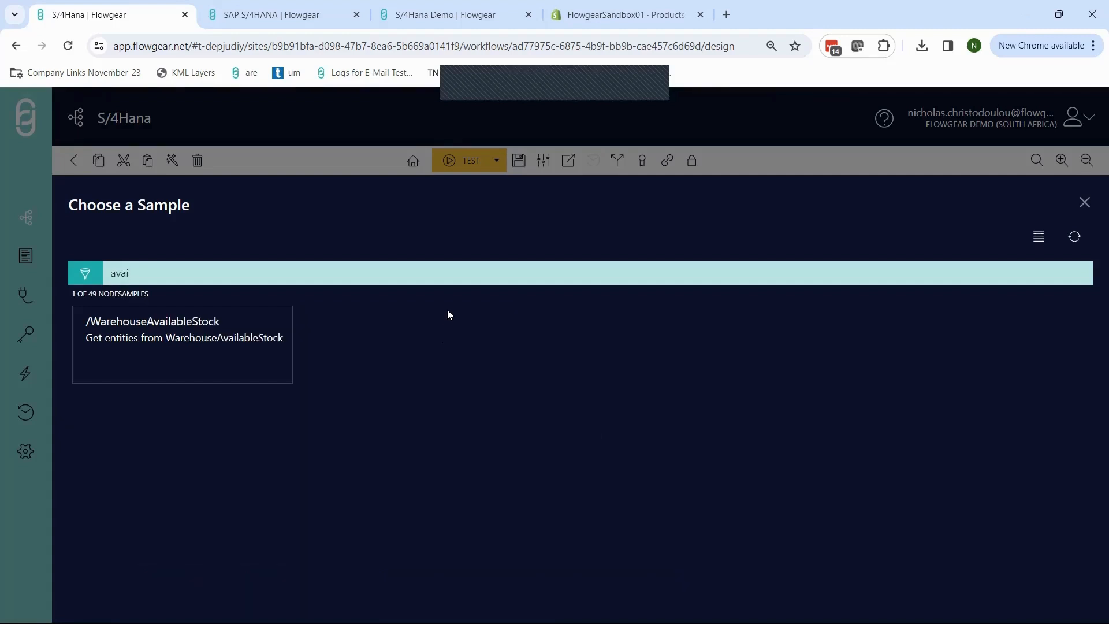
left_click(277, 347)
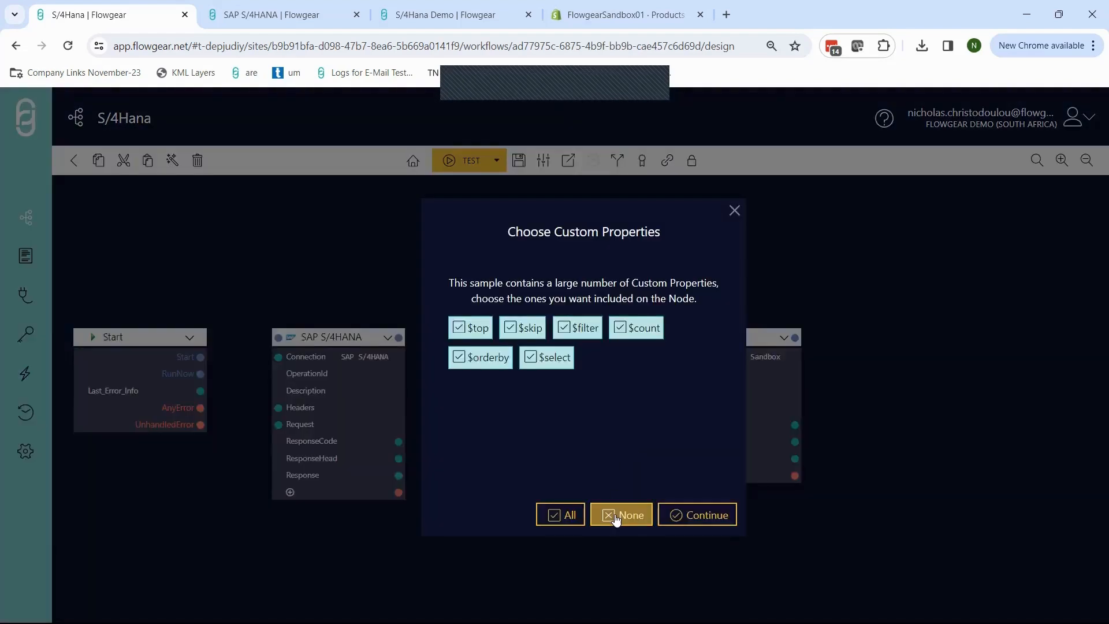
left_click(627, 519)
left_click(471, 328)
left_click(683, 515)
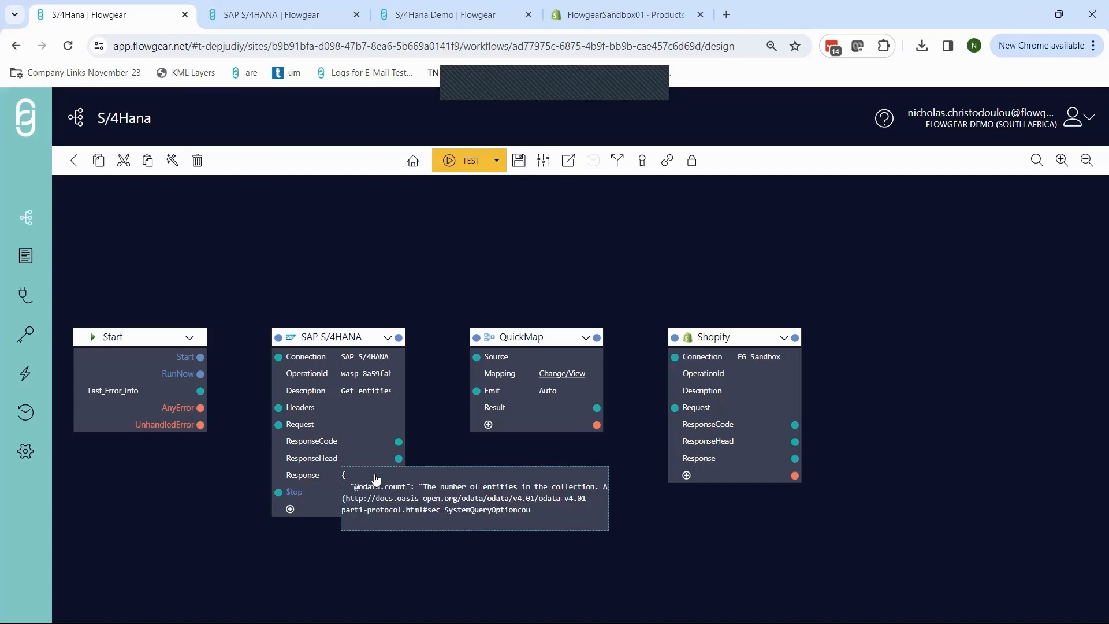
left_click(376, 479)
Step: Close the Response viewer and link the SAP node's Response to QuickMap's Source
scroll(390, 414, "down", 5)
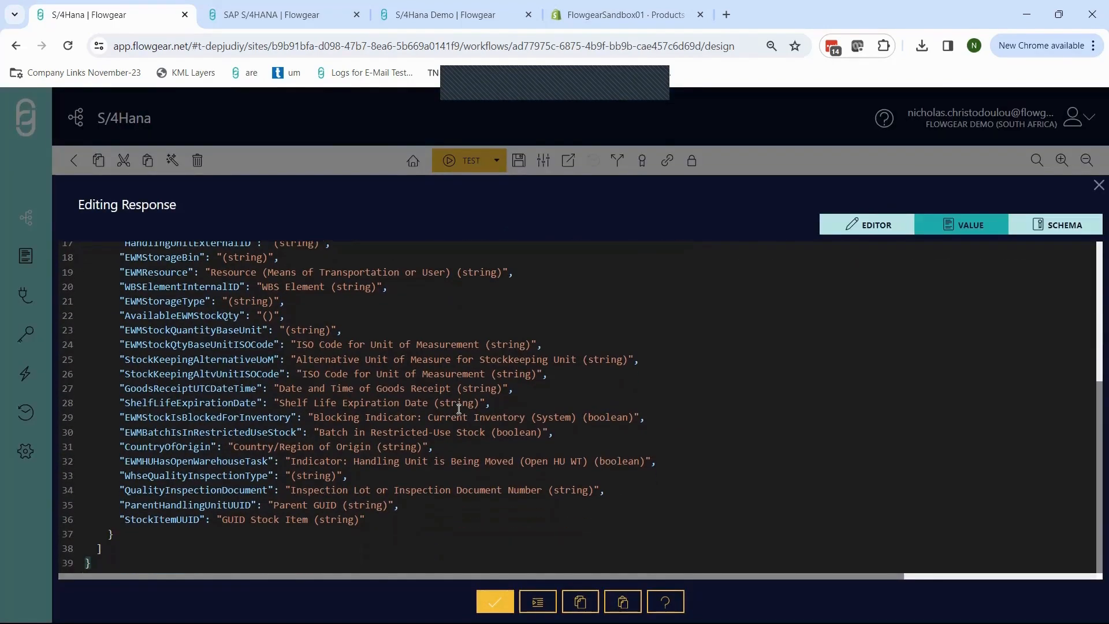
scroll(473, 427, "up", 5)
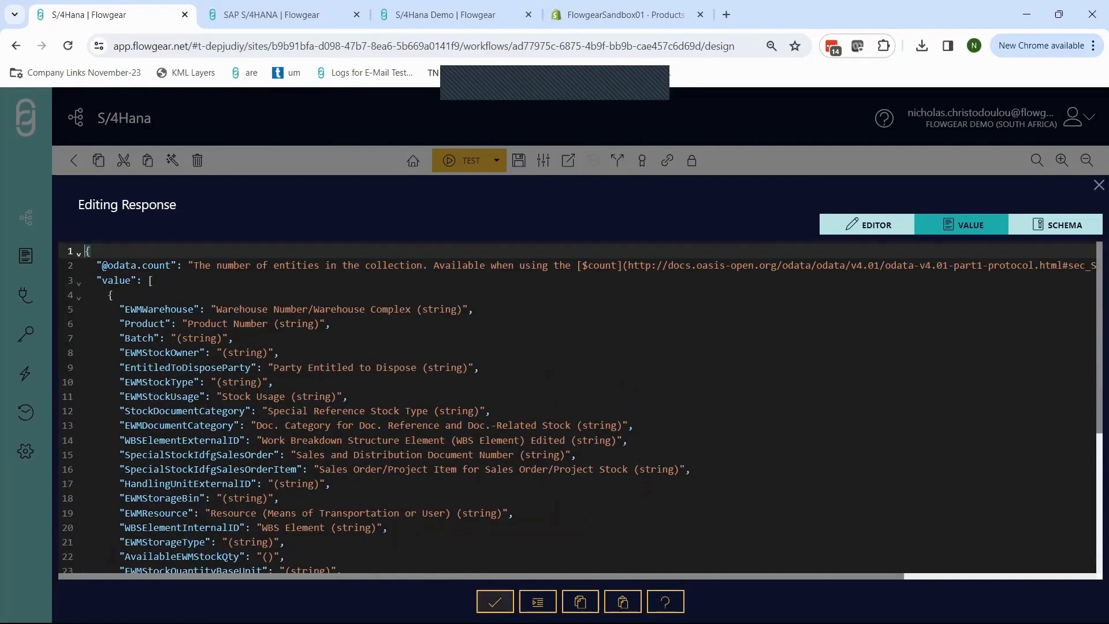
left_click(498, 602)
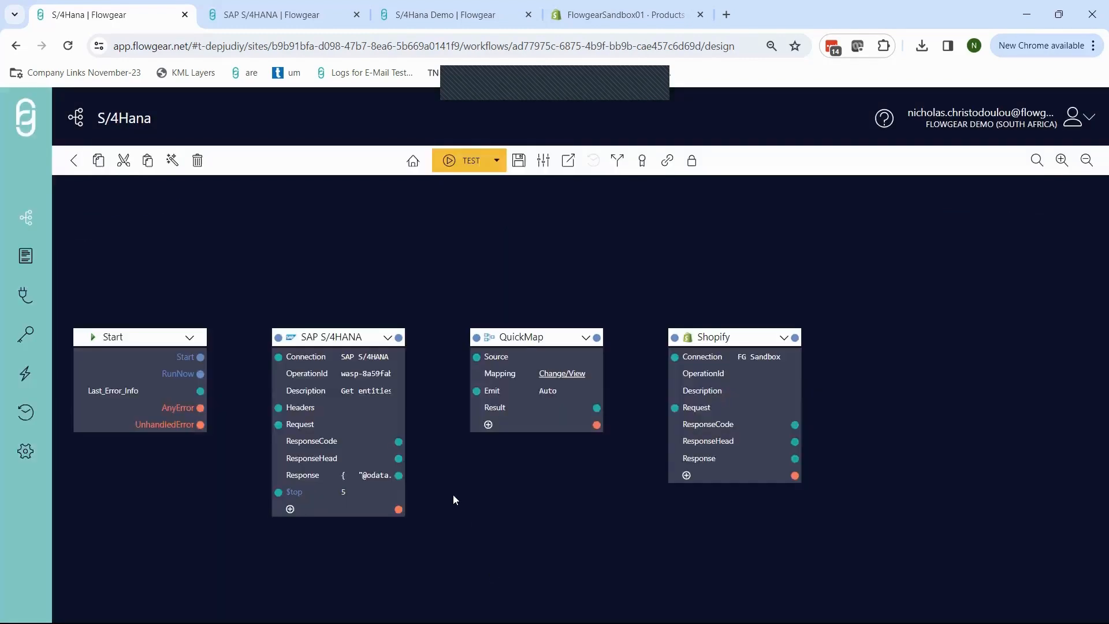
left_click_drag(399, 474, 476, 356)
left_click_drag(522, 490, 452, 485)
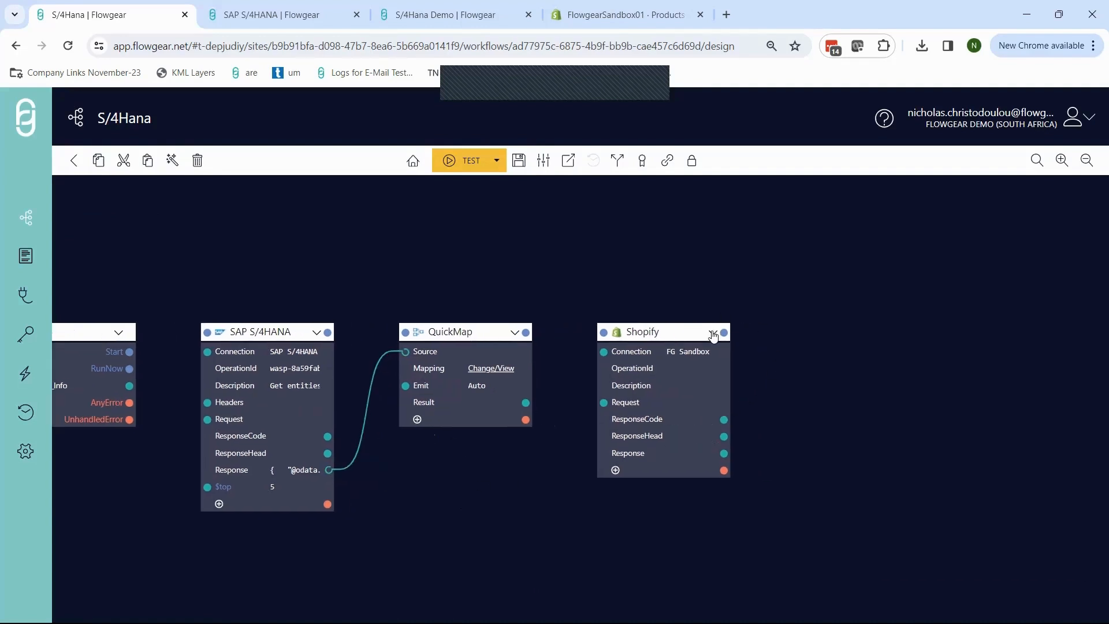
Step: Give Shopify the 'Creates a new product' sample, wire QuickMap's Result to its Request, and open the mapping
right_click(729, 342)
left_click(750, 348)
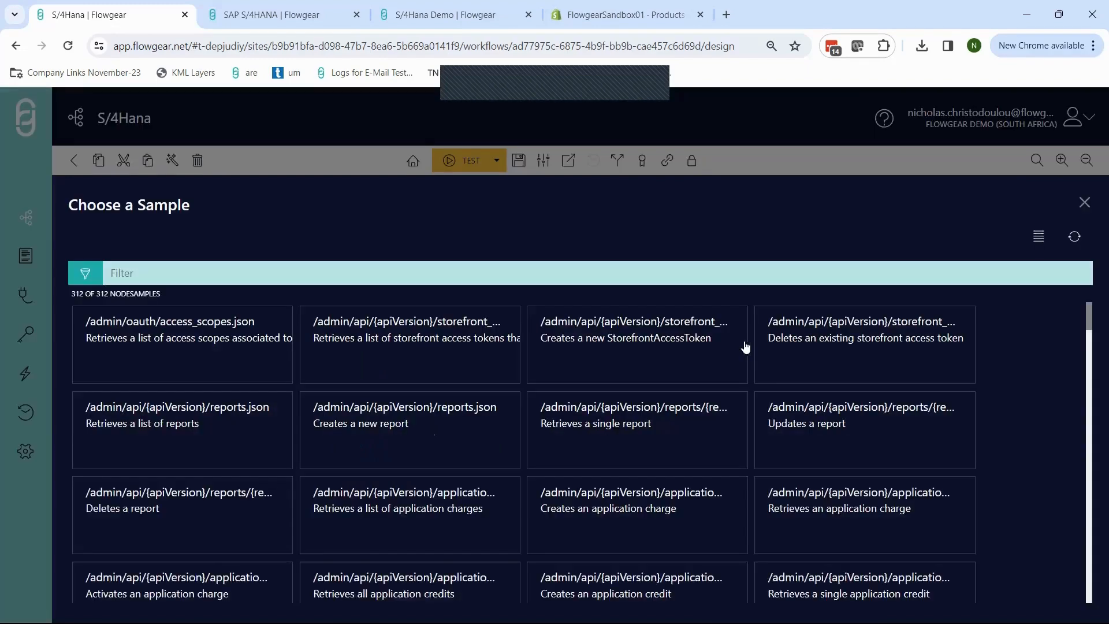
type("products/")
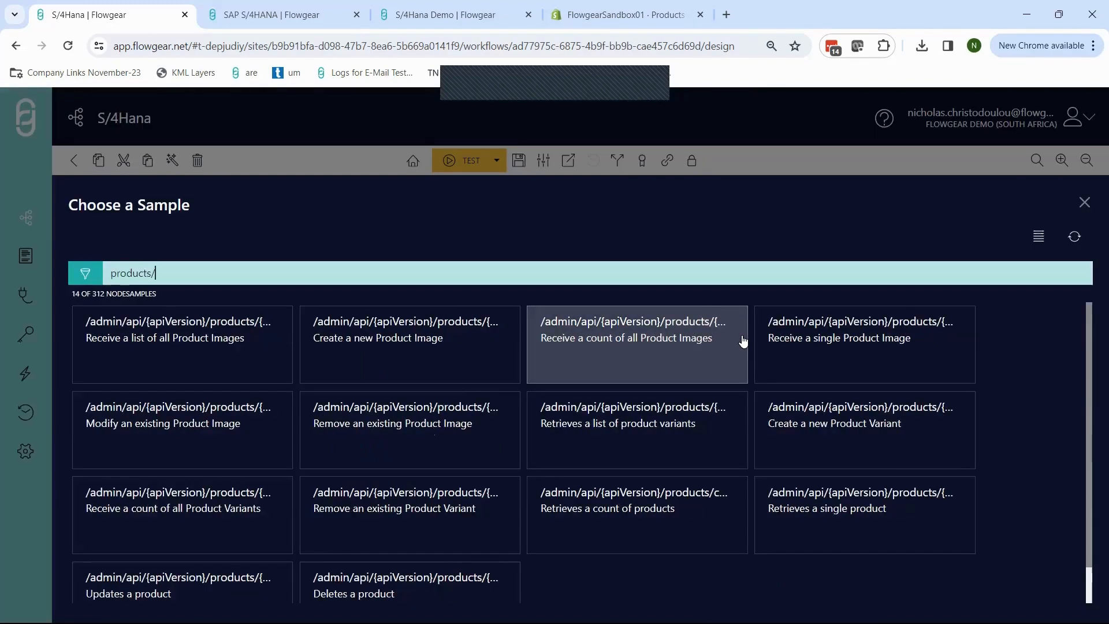
key("BackSpace")
type(".j")
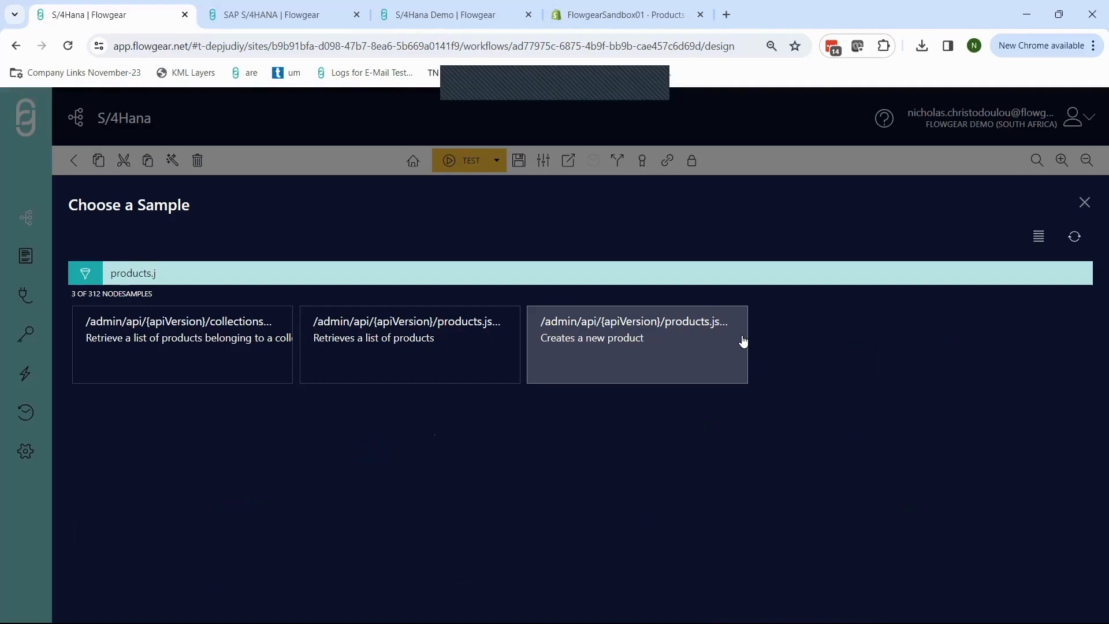
left_click(628, 338)
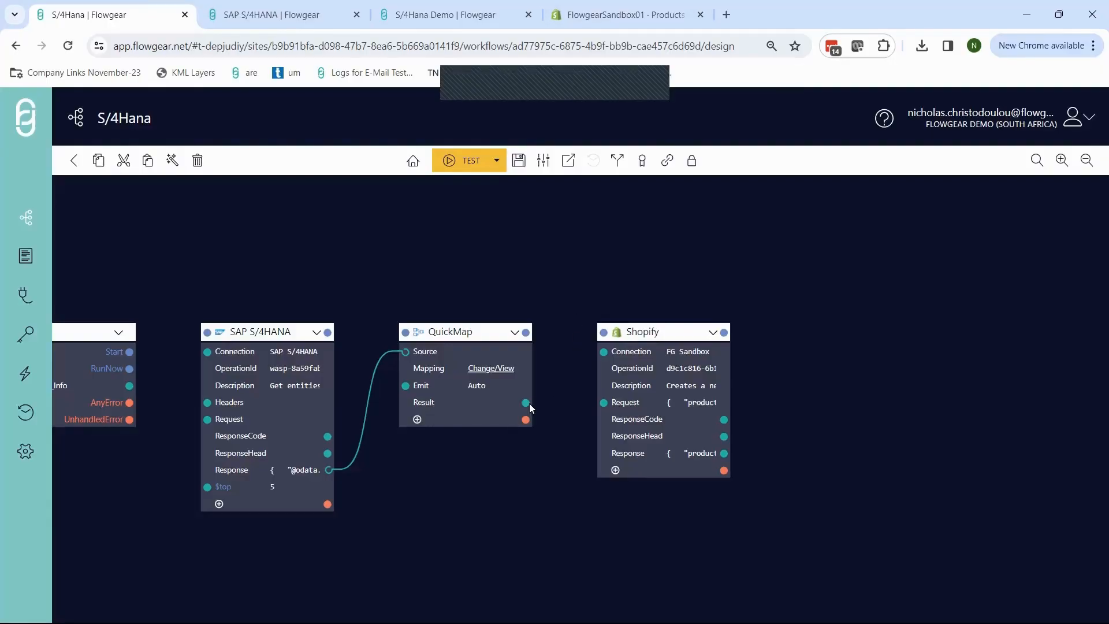
left_click_drag(525, 403, 600, 402)
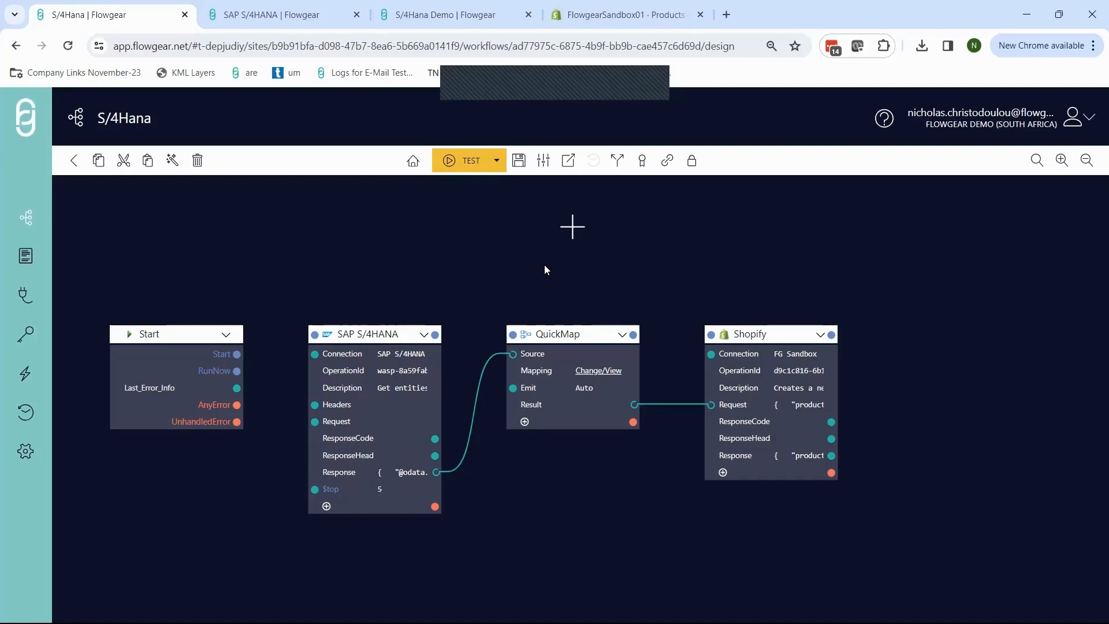
left_click(597, 372)
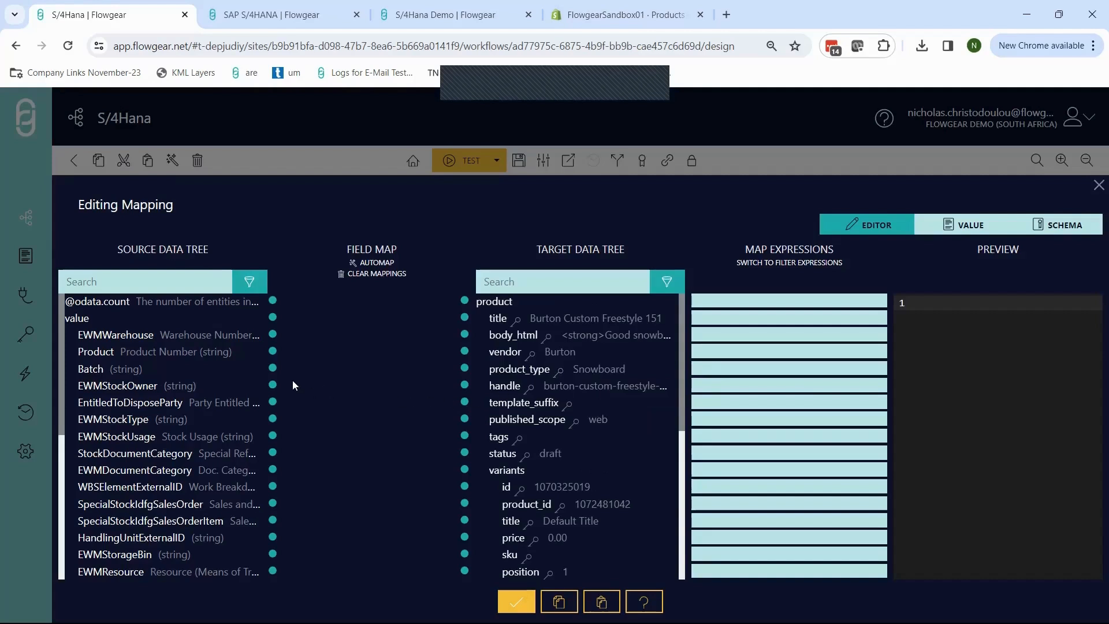
Step: Map the SAP Product field to the Shopify variant title and bring up the completed S/4Hana Demo mapping
left_click_drag(274, 354, 464, 520)
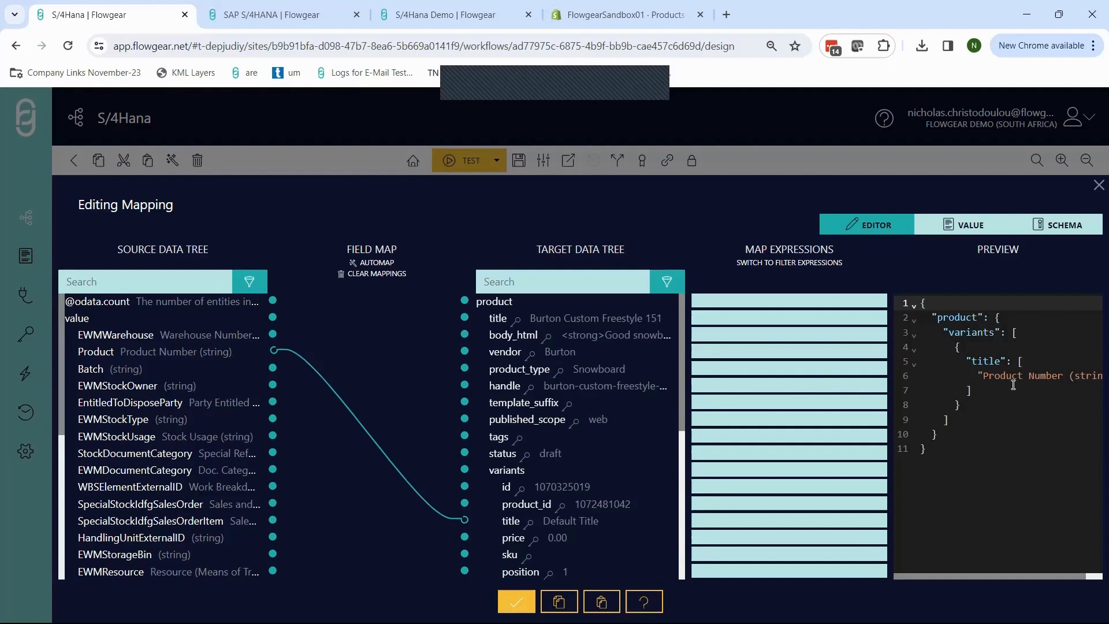
key("ctrl+Tab")
key("ctrl+Tab")
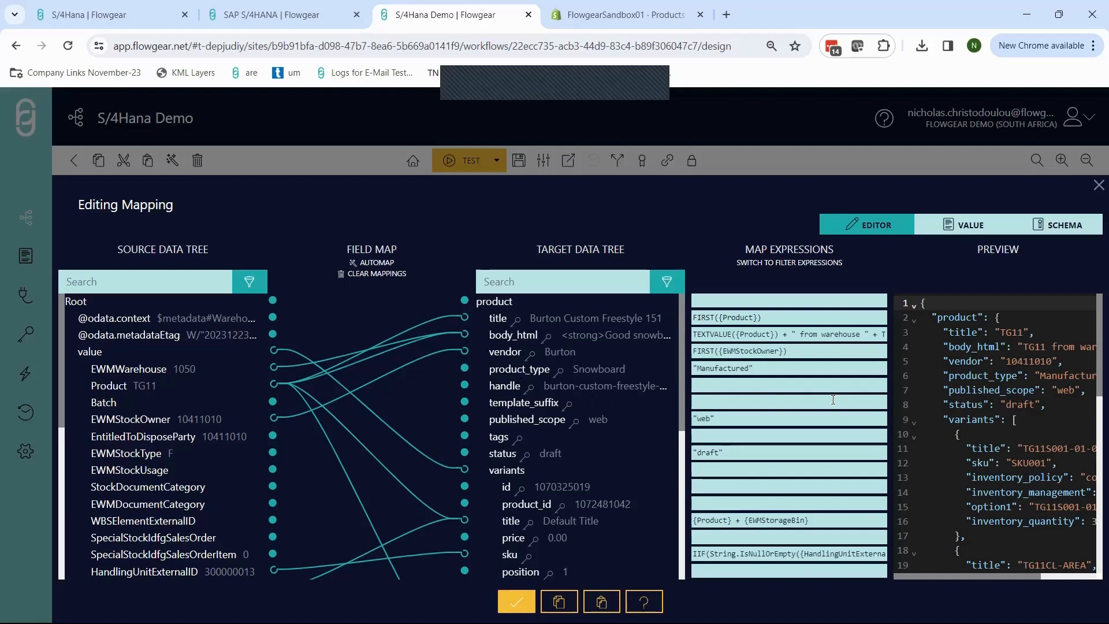
Step: Review the product type, tags and vendor FIRST({EWMStockOwner}) expressions and Preview JSON, then accept the mapping
left_click(720, 386)
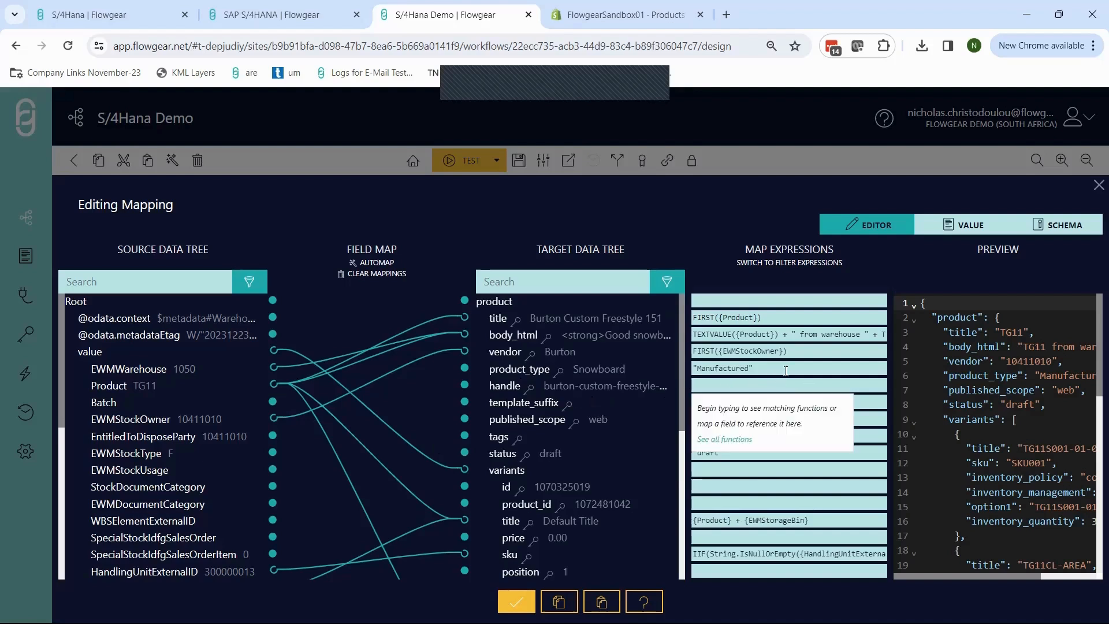
left_click(785, 369)
left_click(777, 437)
left_click(804, 353)
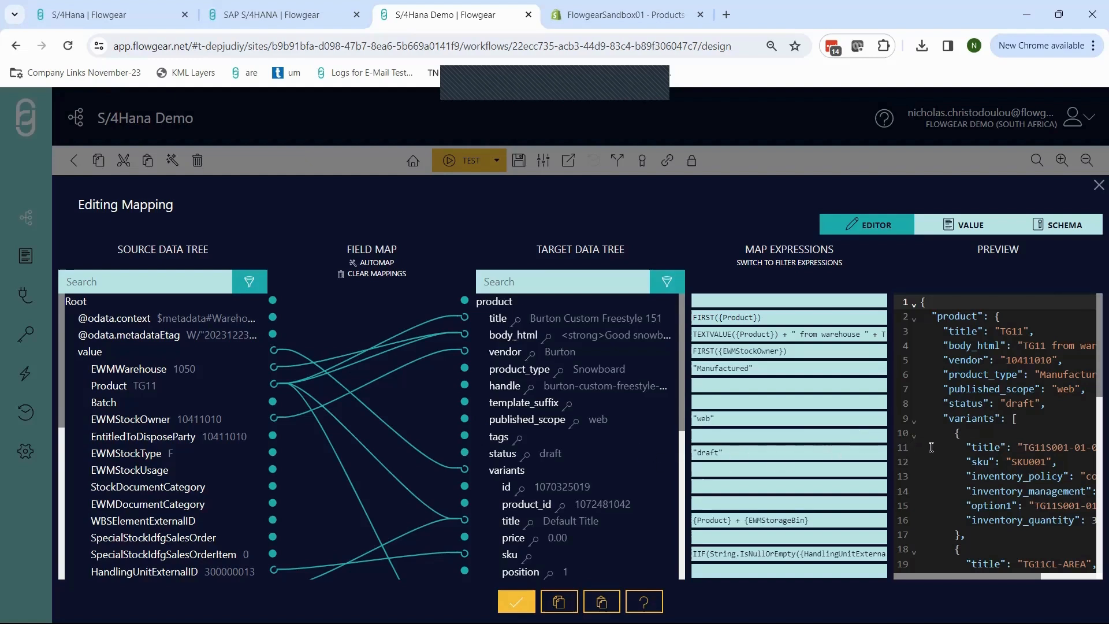
scroll(940, 443, "down", 1)
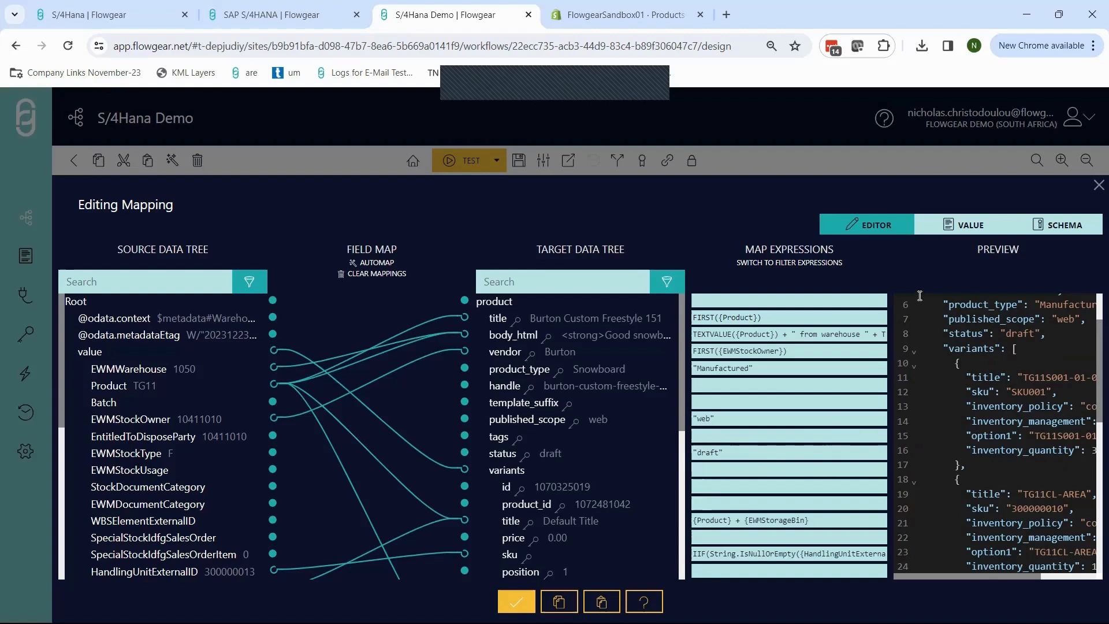
scroll(952, 338, "up", 1)
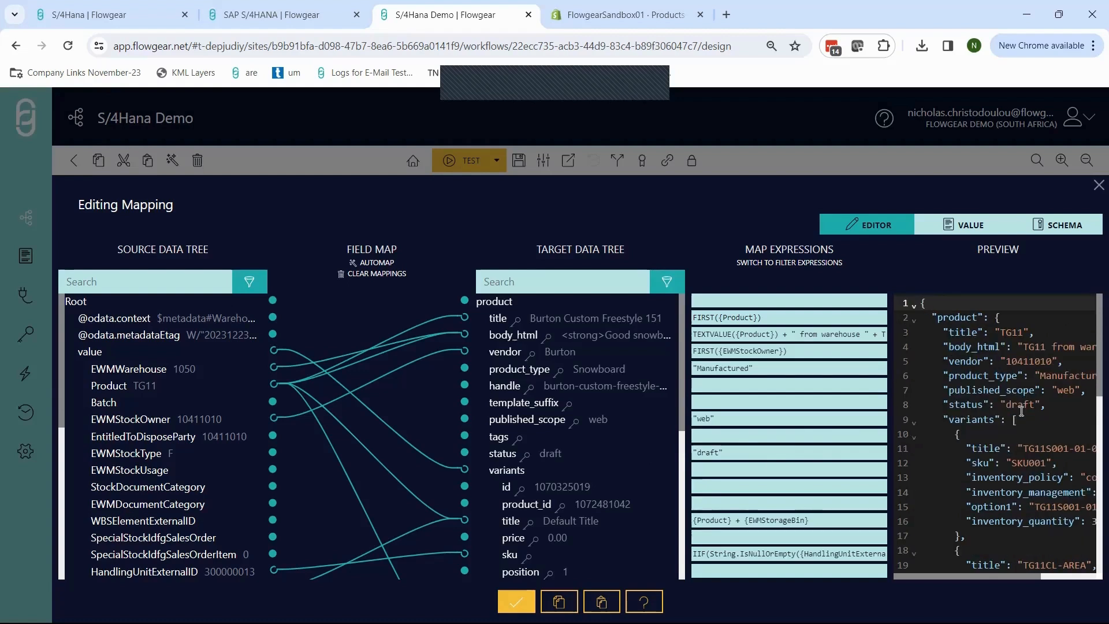
scroll(1021, 408, "down", 1)
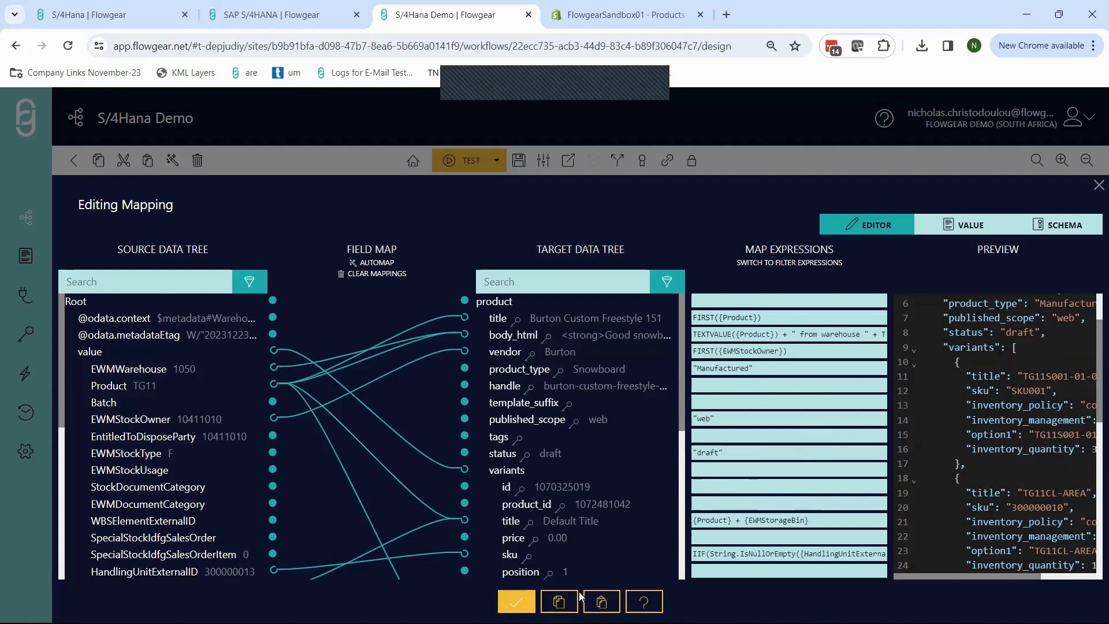
left_click(521, 604)
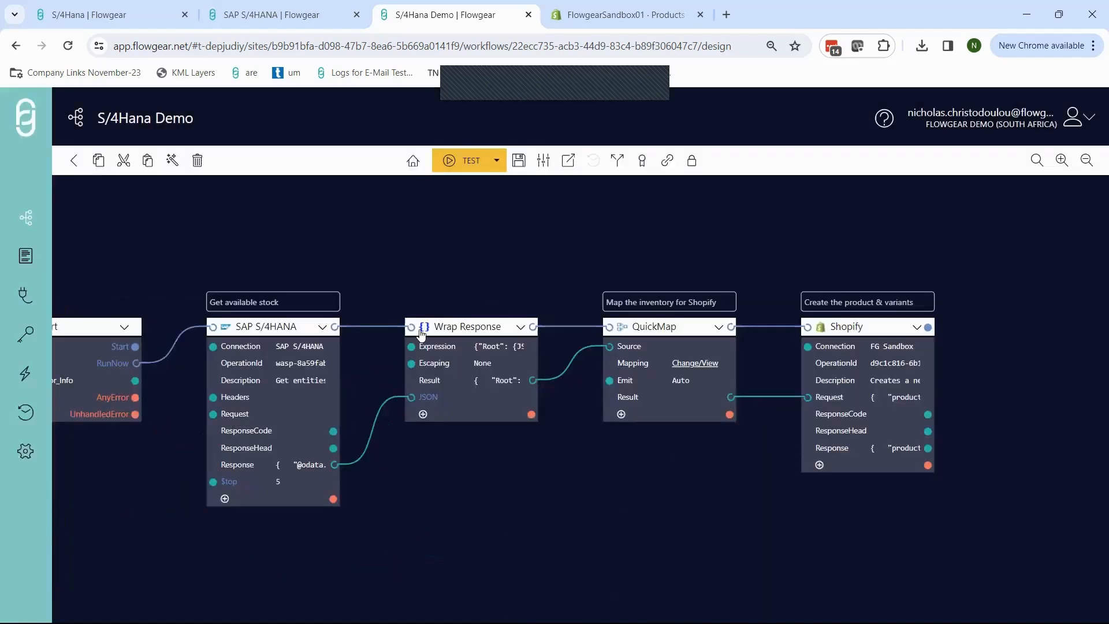
left_click_drag(438, 288, 518, 301)
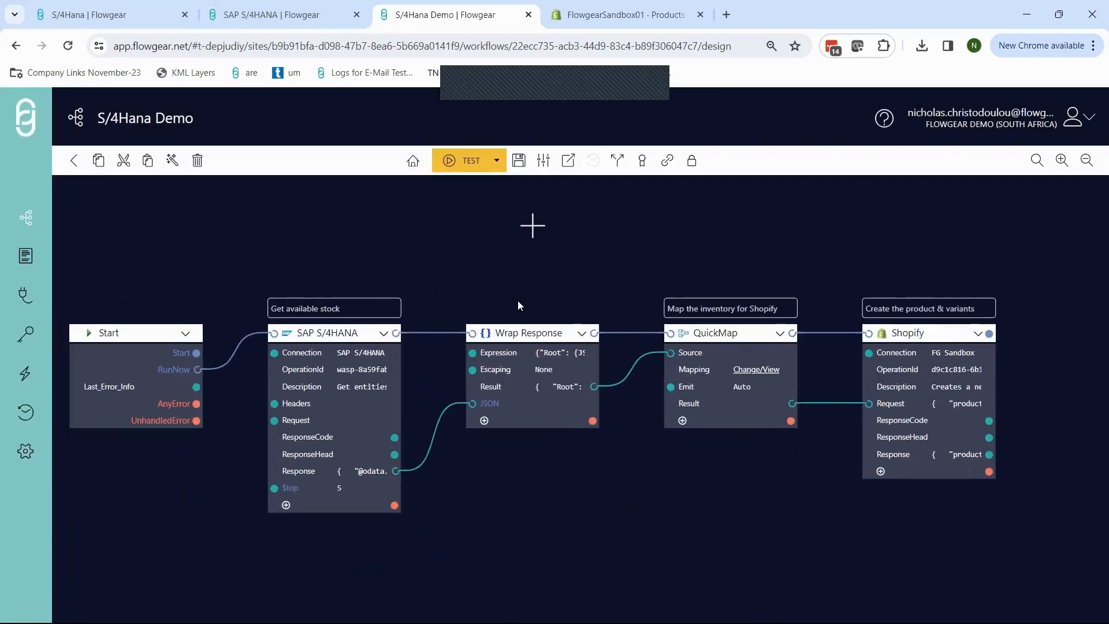
Step: Test-run the S/4Hana Demo workflow and select the SAP S/4HANA entry in the run log
left_click(469, 168)
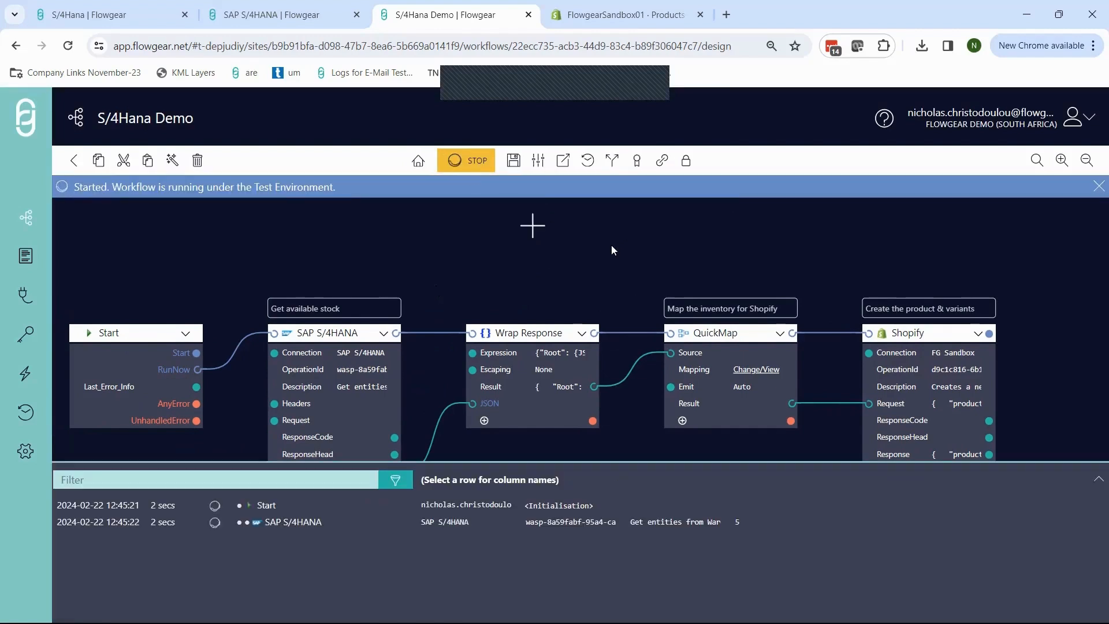
left_click_drag(612, 247, 606, 225)
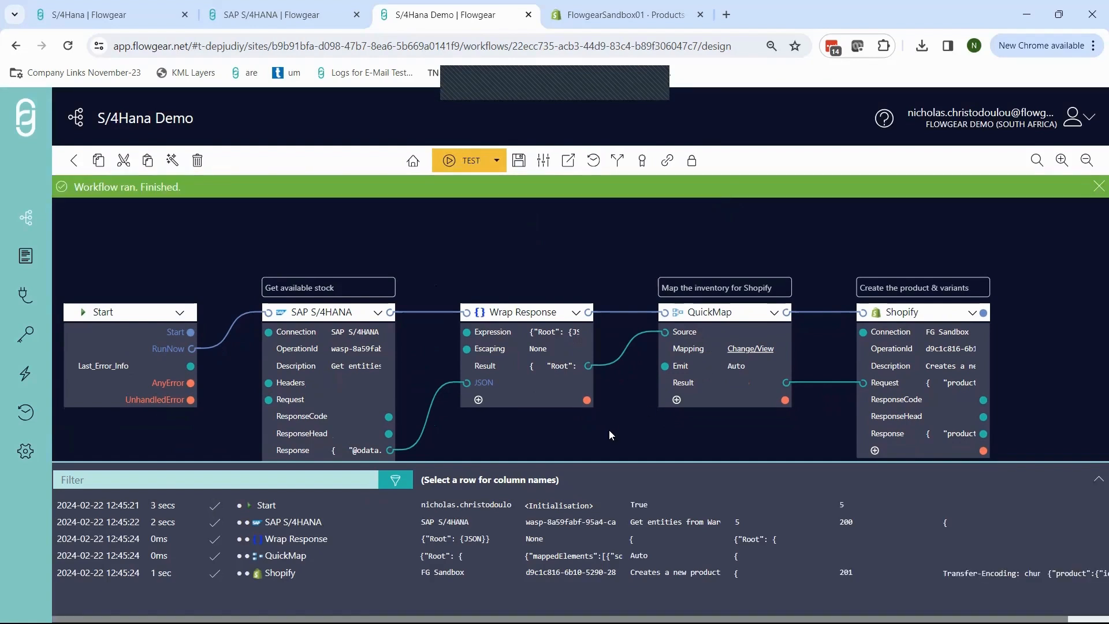
left_click(606, 521)
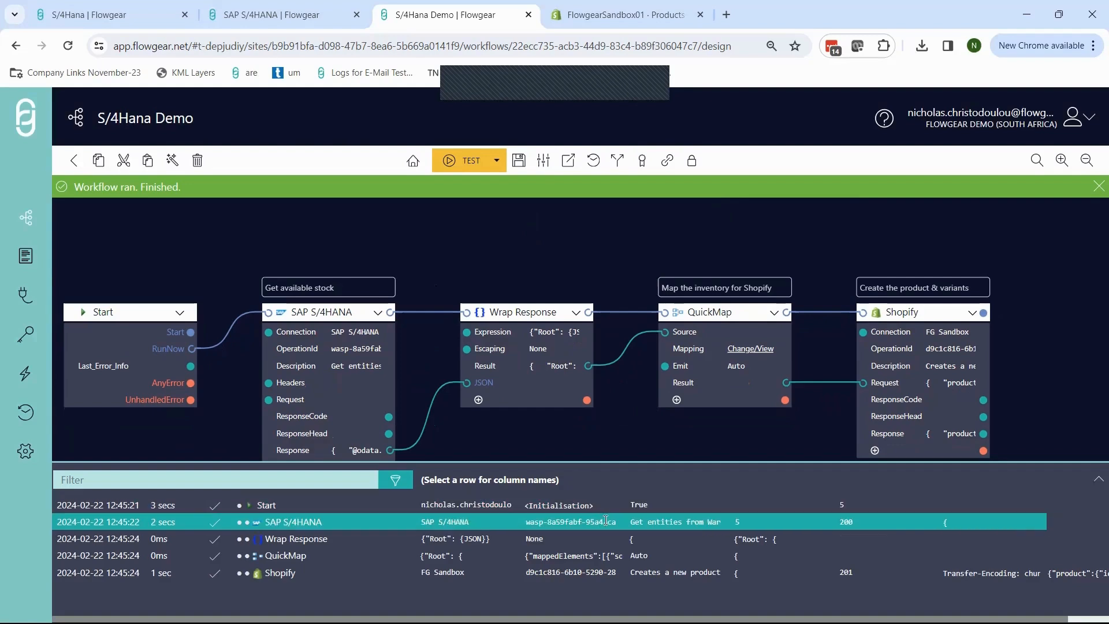
Step: Inspect the SAP S/4HANA step's response output as raw JSON
left_click(971, 524)
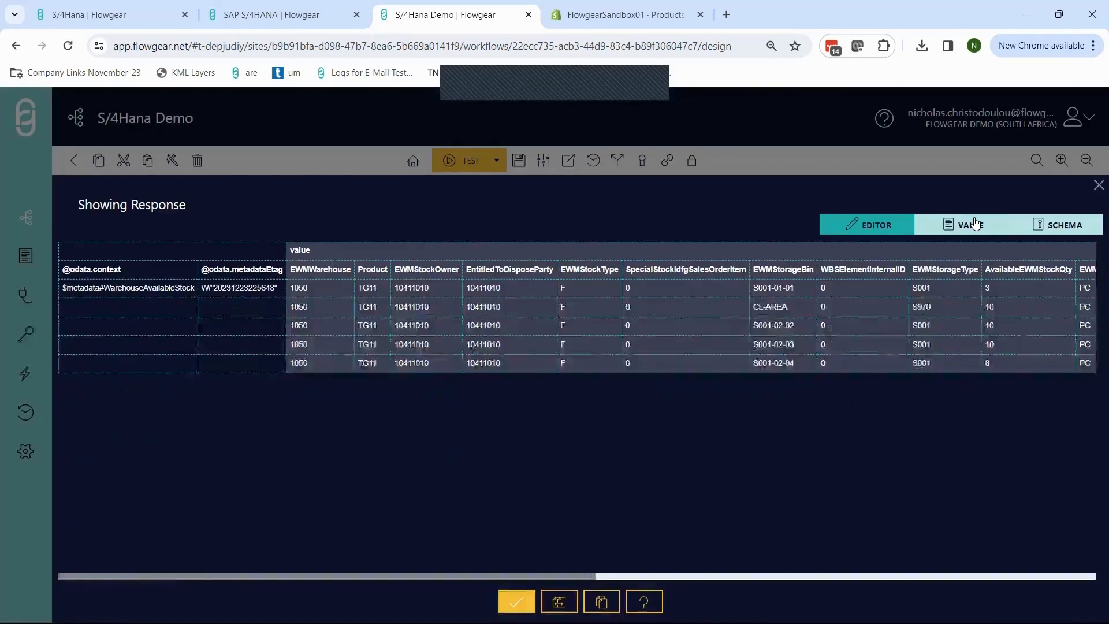
left_click(975, 223)
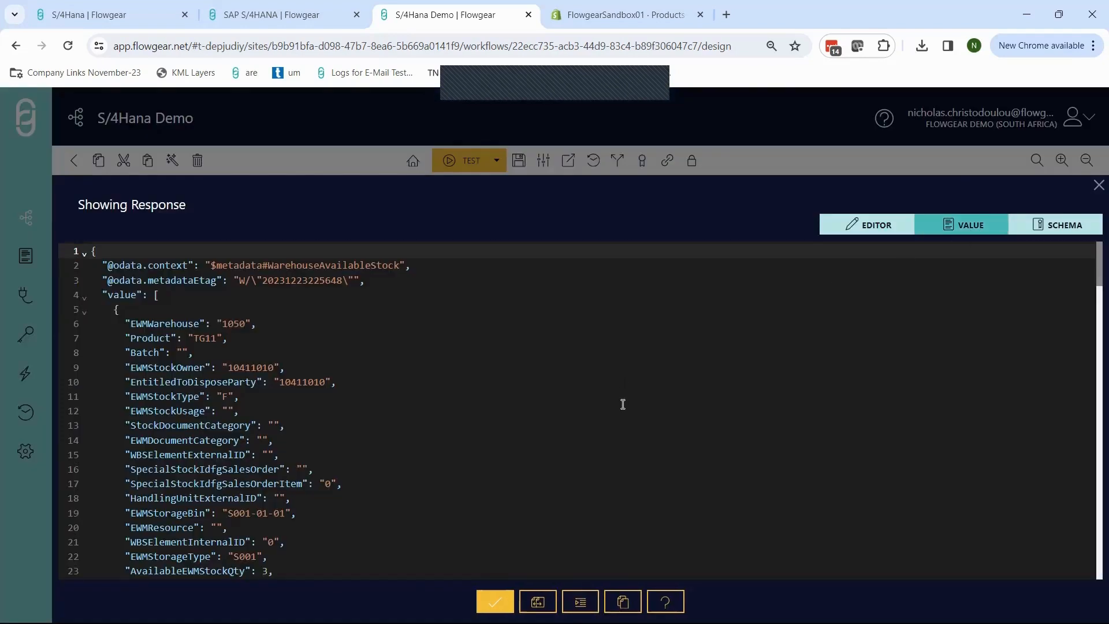
scroll(628, 408, "down", 2)
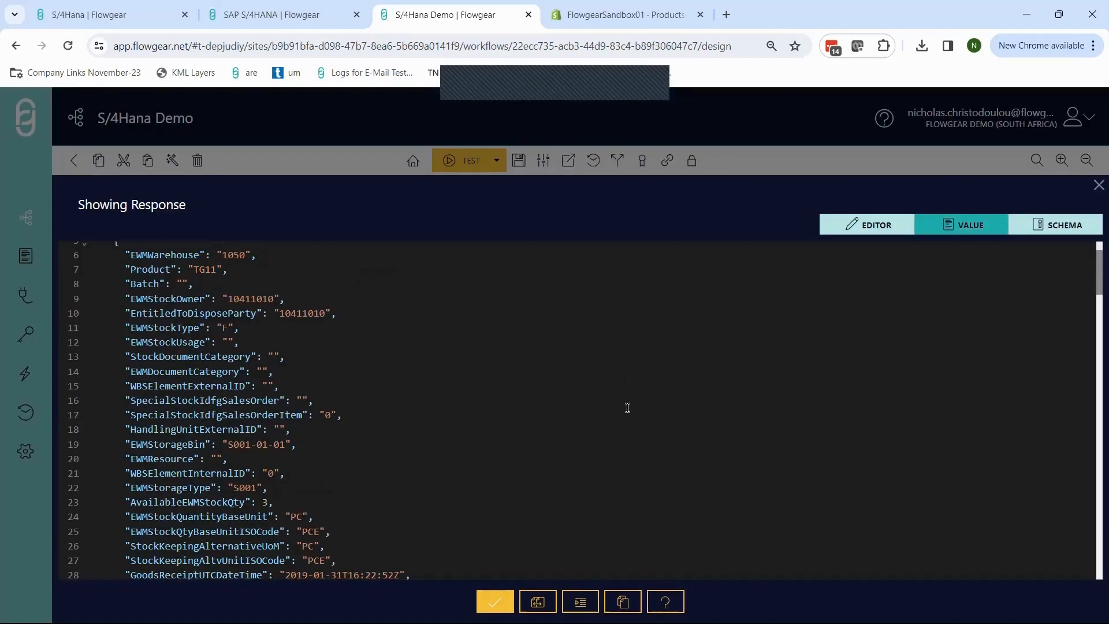
scroll(627, 408, "down", 2)
scroll(627, 408, "down", 7)
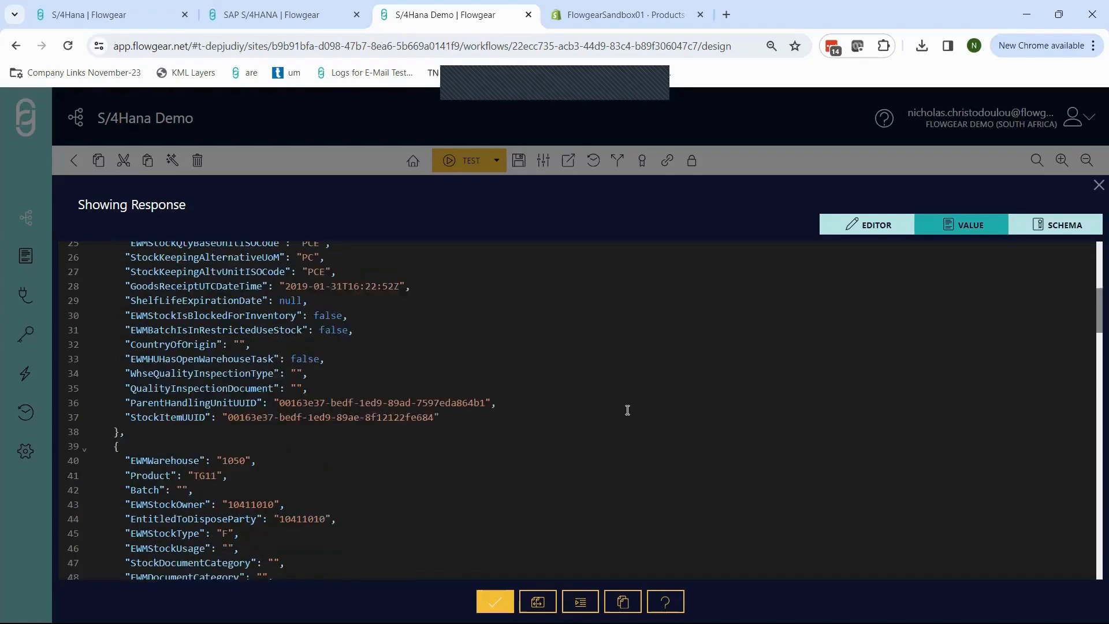
scroll(561, 534, "down", 2)
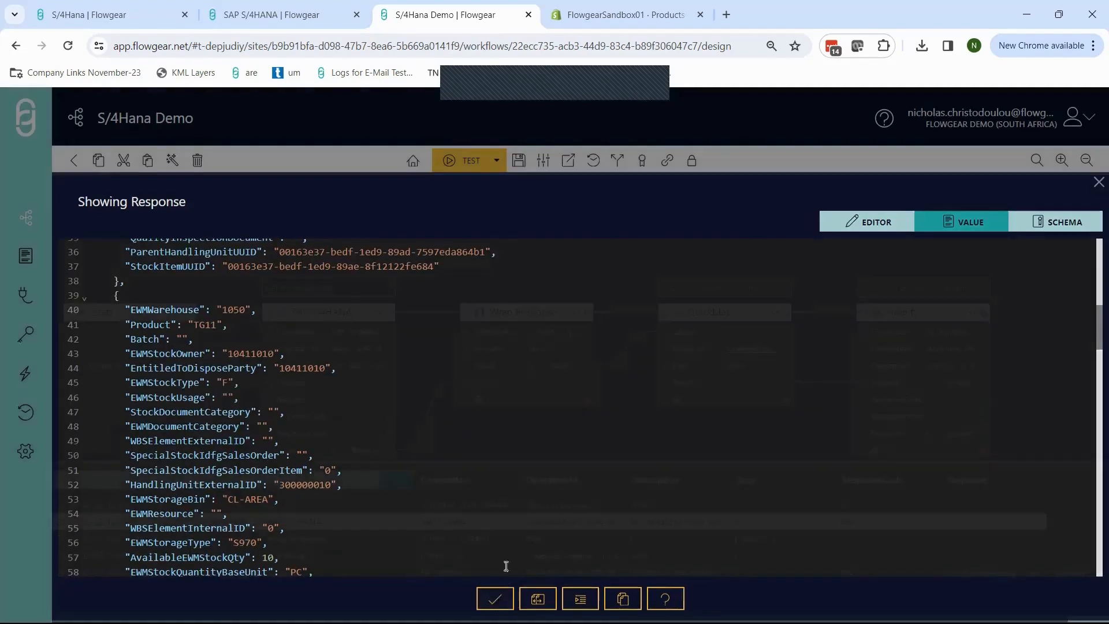
left_click(500, 604)
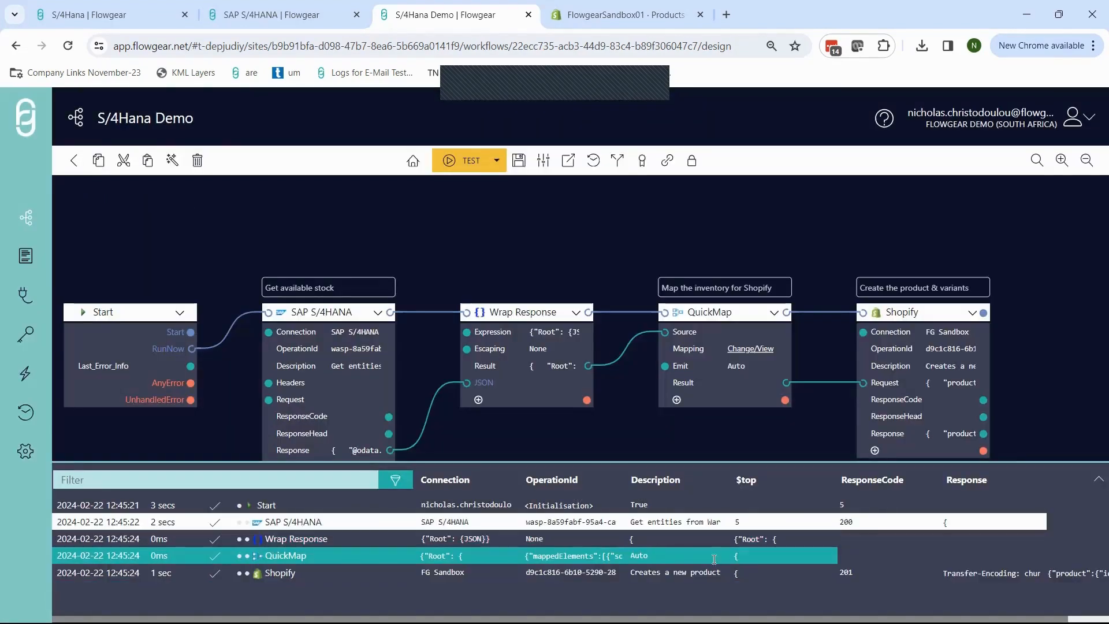
Step: Review the QuickMap step's mapped Shopify product result
left_click(749, 564)
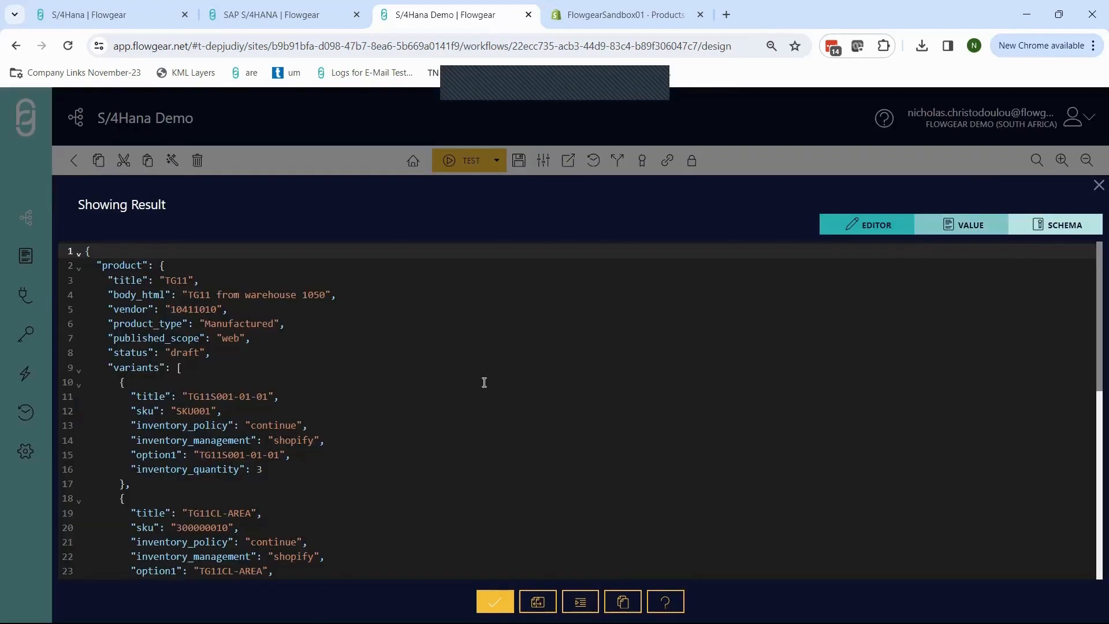
scroll(493, 383, "down", 1)
scroll(492, 383, "down", 7)
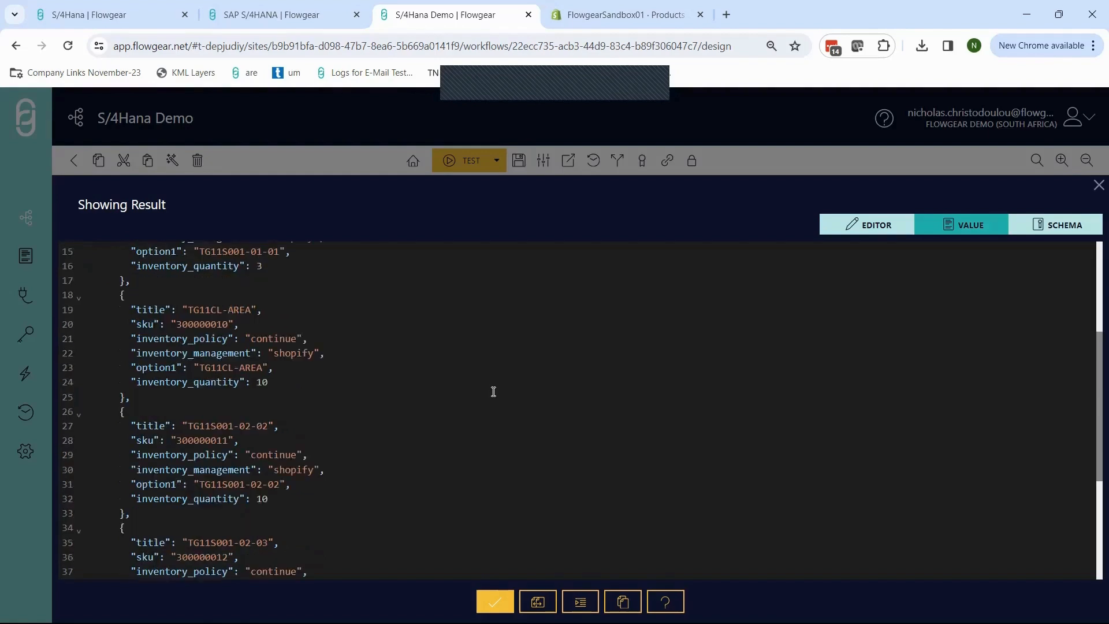
left_click(495, 602)
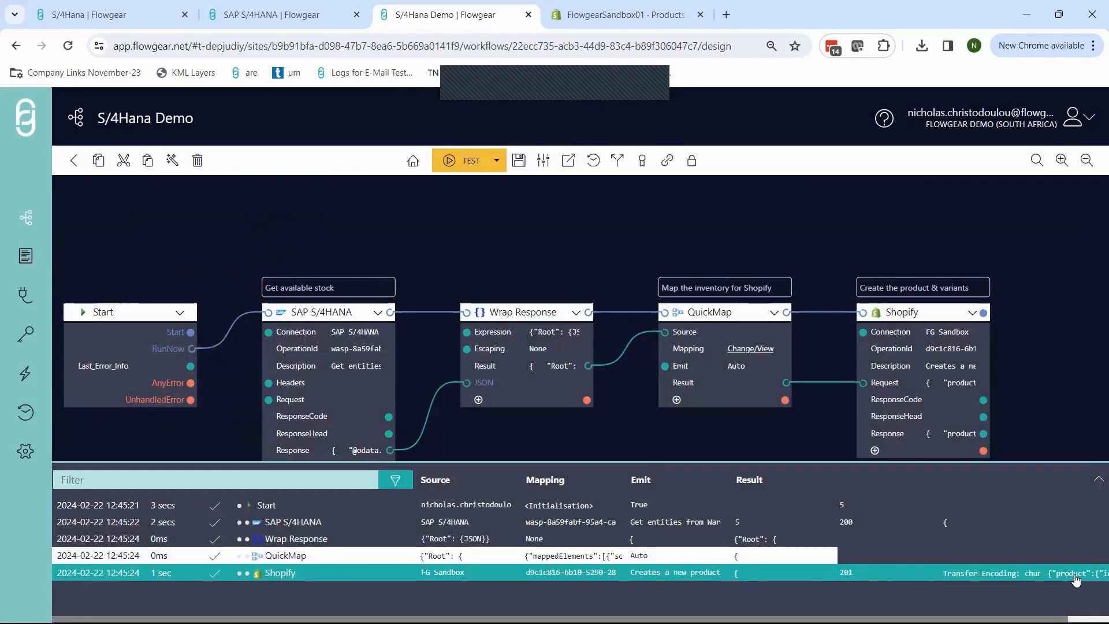
Step: Check the Shopify response JSON showing product TG11 with five variants, then go to Shopify's Draft products
left_click(1075, 574)
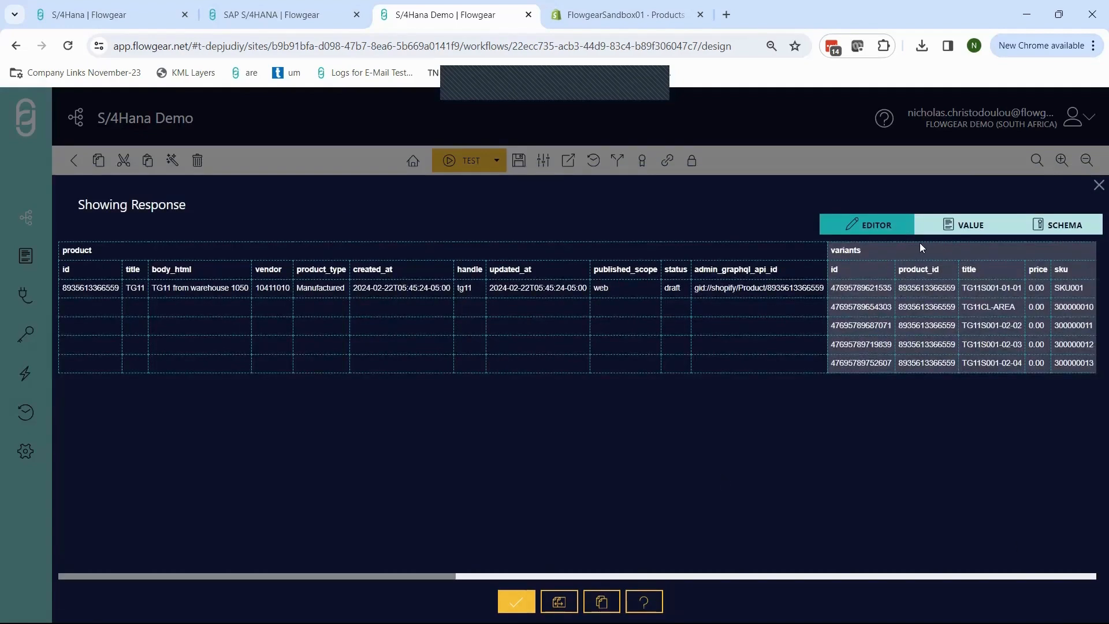
left_click(963, 231)
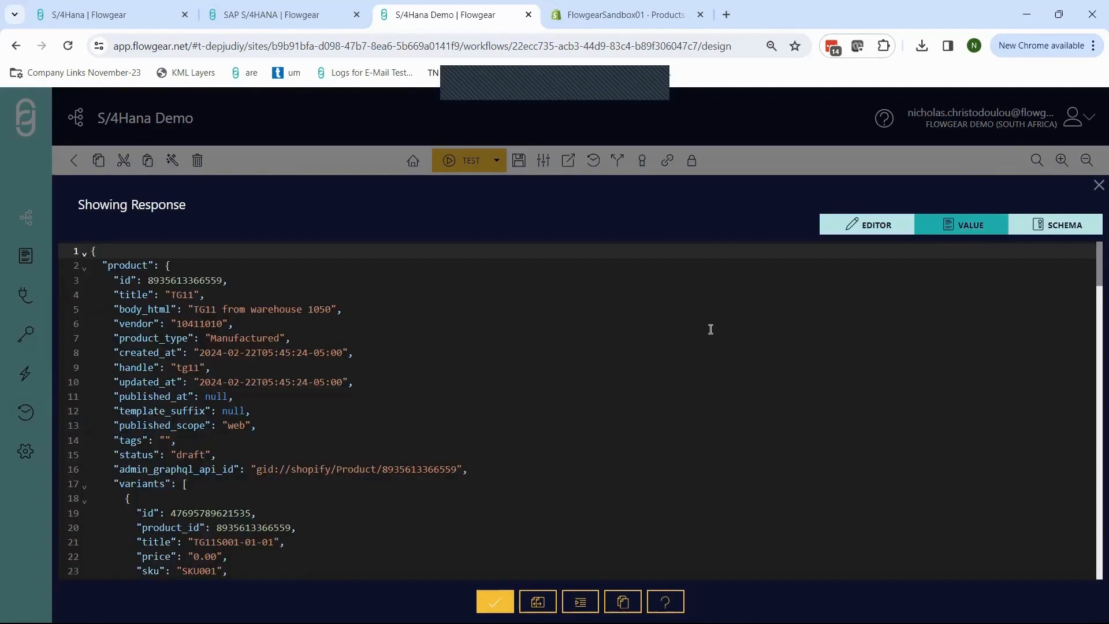
scroll(691, 348, "down", 2)
scroll(690, 350, "down", 12)
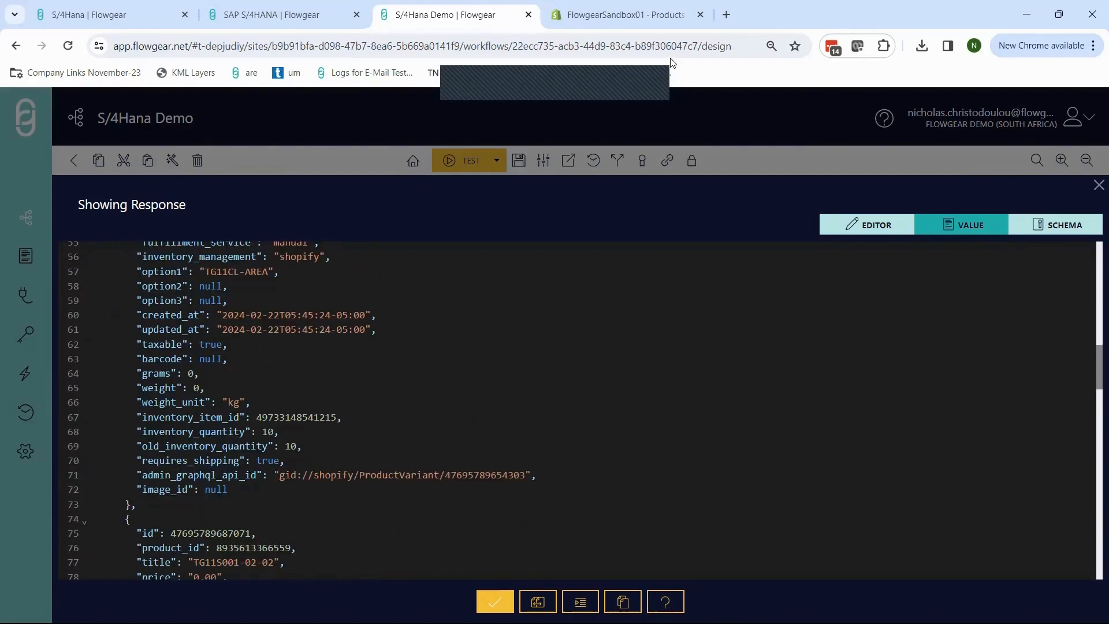
left_click(613, 22)
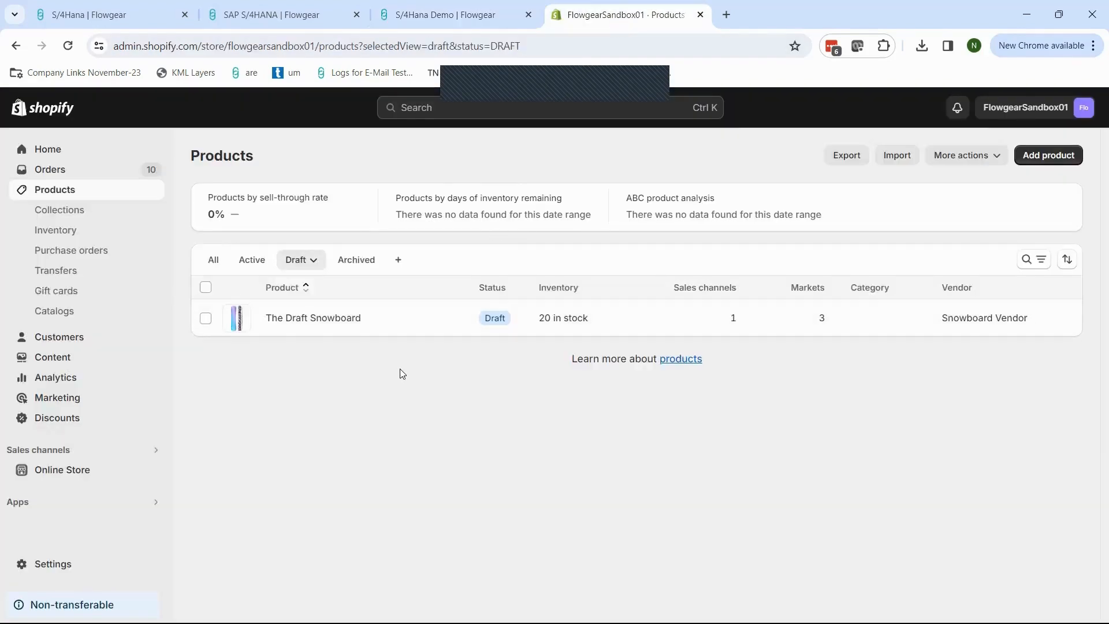
Step: Reload Shopify's Draft products to confirm TG11 with 41 in stock for 5 variants, then return to Flowgear
key("F5")
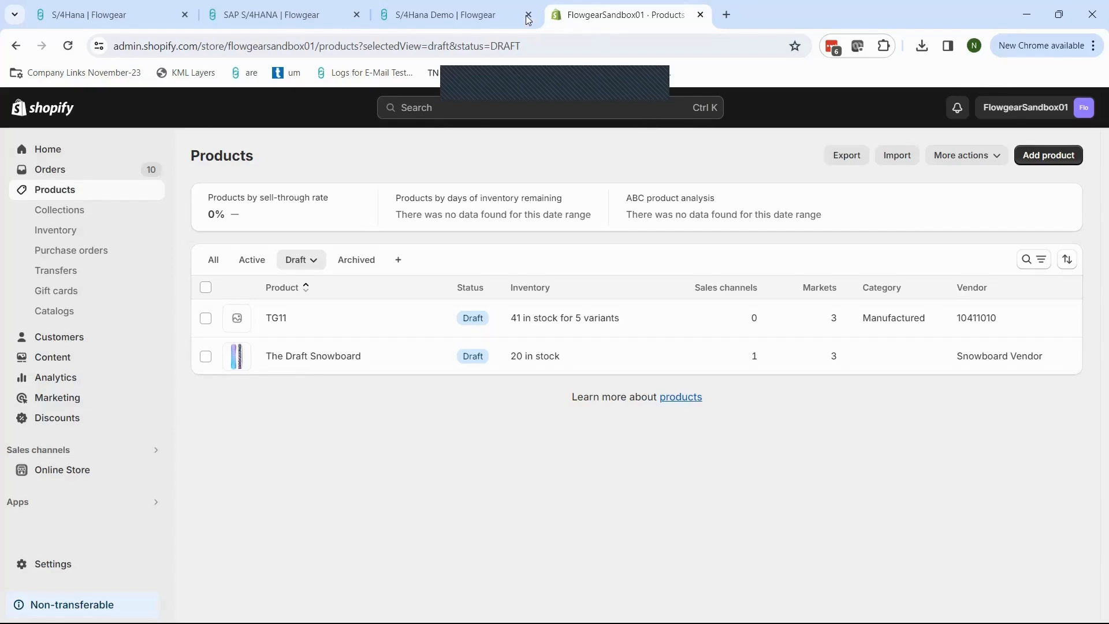
left_click(451, 16)
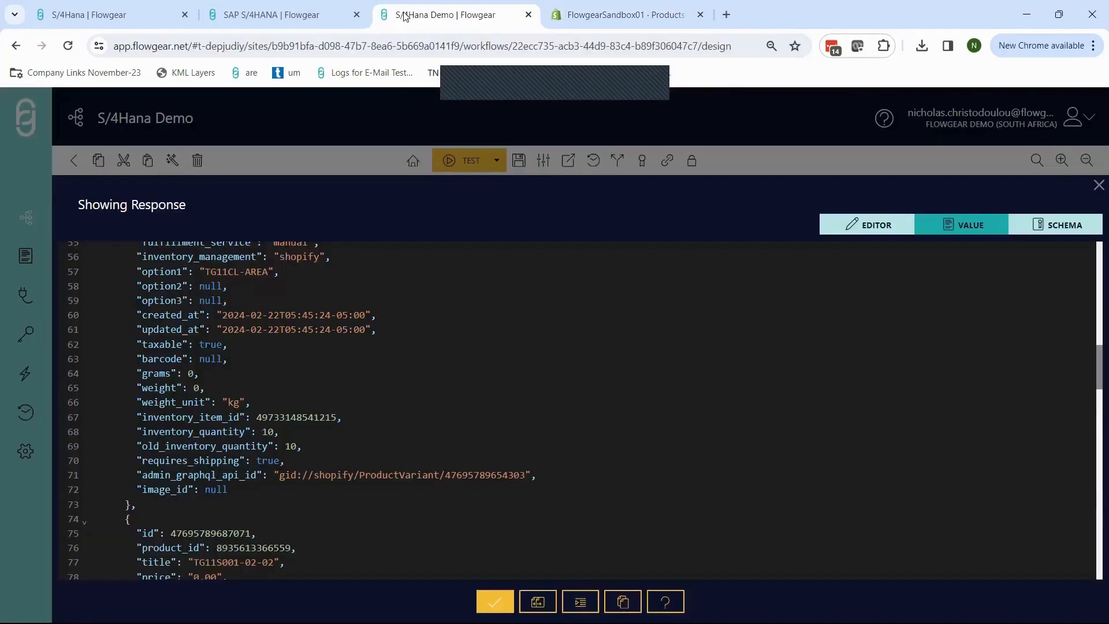
Step: Close the Shopify response viewer and scroll down the S/4Hana Demo canvas and run log
left_click(364, 132)
scroll(492, 212, "down", 1)
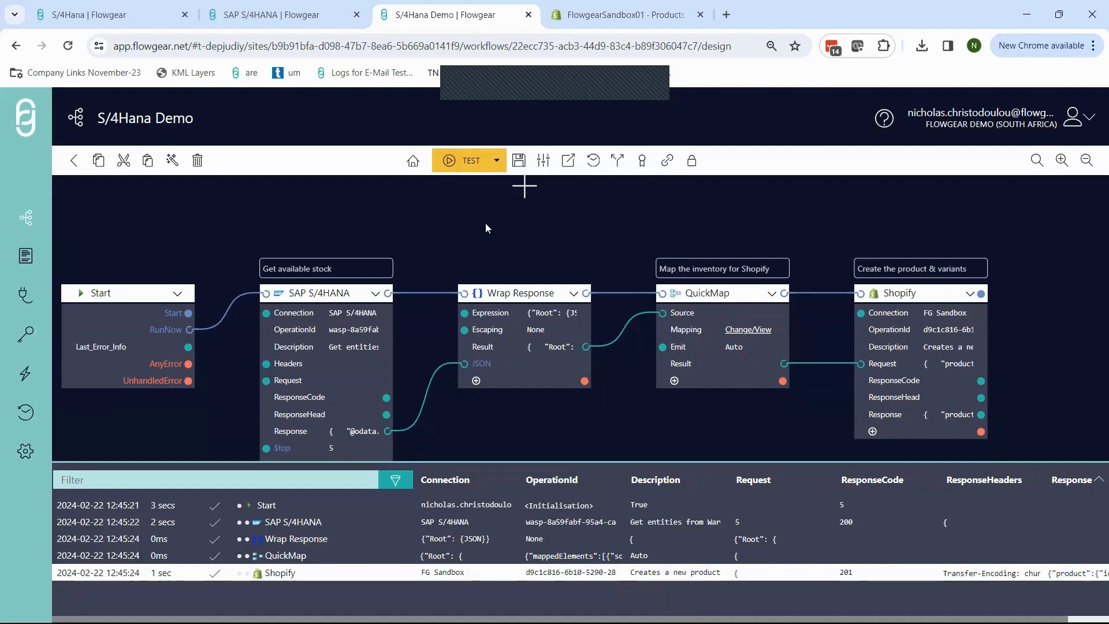
scroll(483, 220, "down", 1)
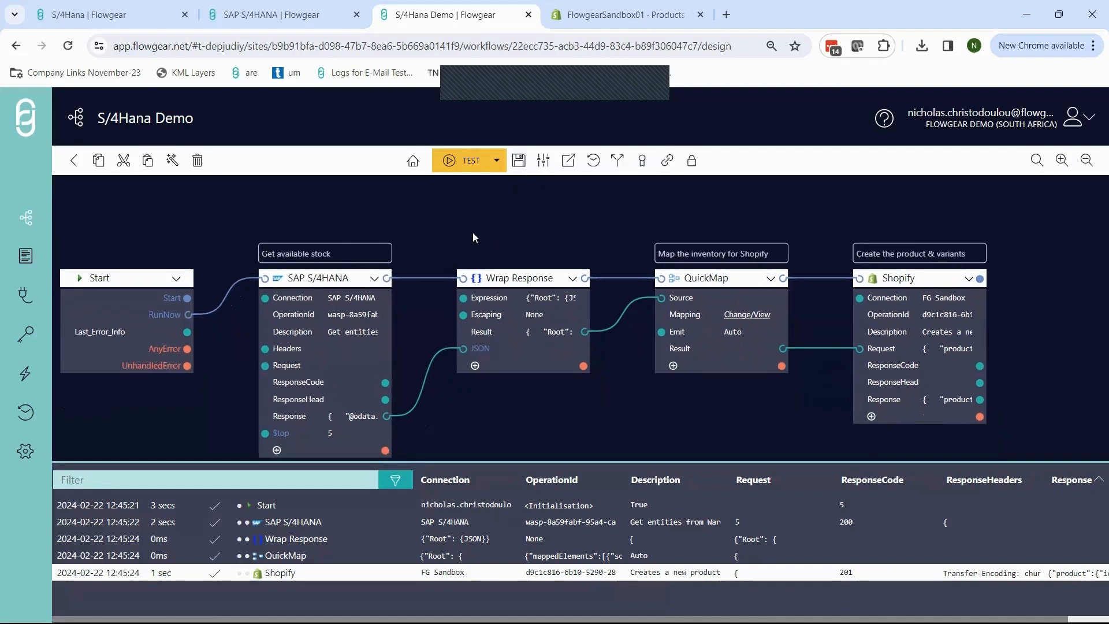
scroll(472, 237, "down", 1)
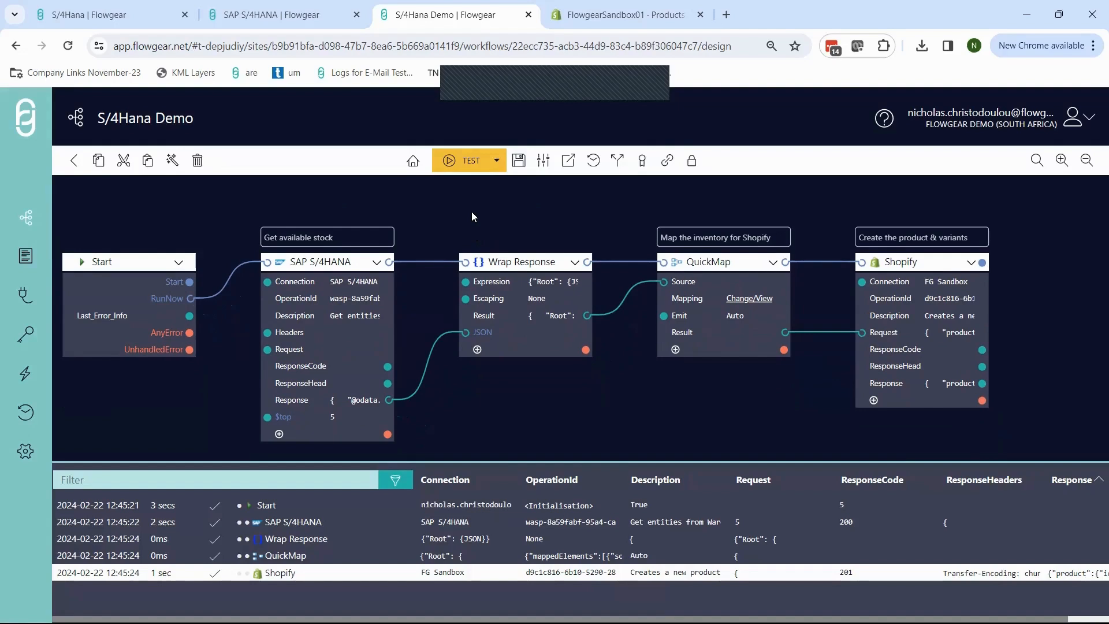
Step: Browse the SAP S/4HANA step's sample requests, then dismiss the sample chooser
right_click(372, 263)
left_click(416, 289)
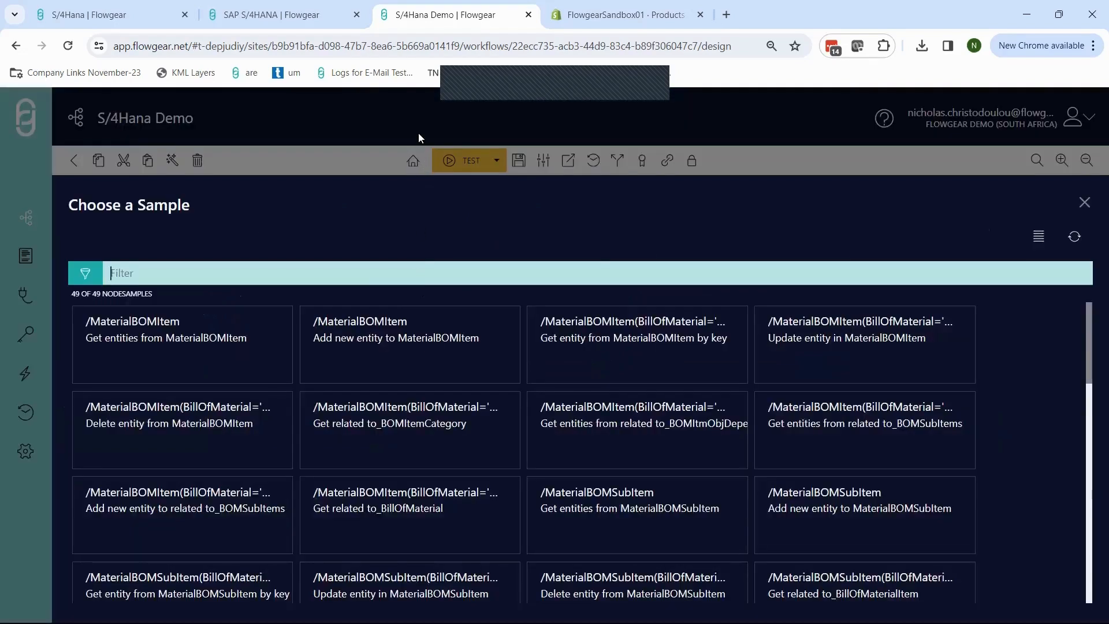
key("Escape")
Step: Pan the canvas to make room right of the Shopify node and browse the Choose a Node list
left_click_drag(715, 423, 586, 403)
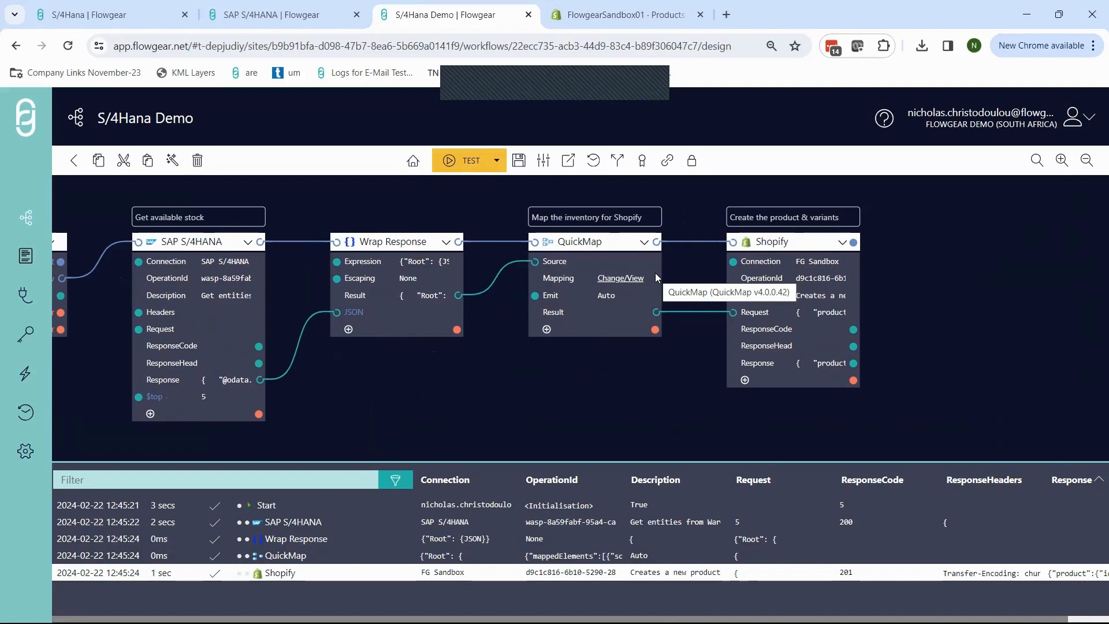
left_click_drag(640, 409, 538, 414)
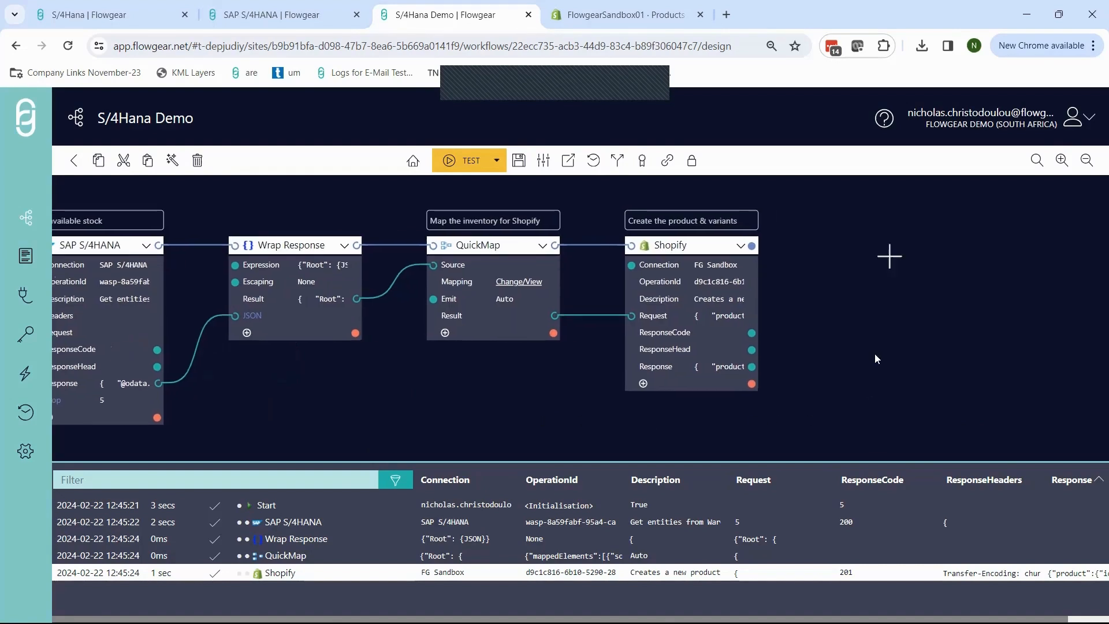
left_click(901, 256)
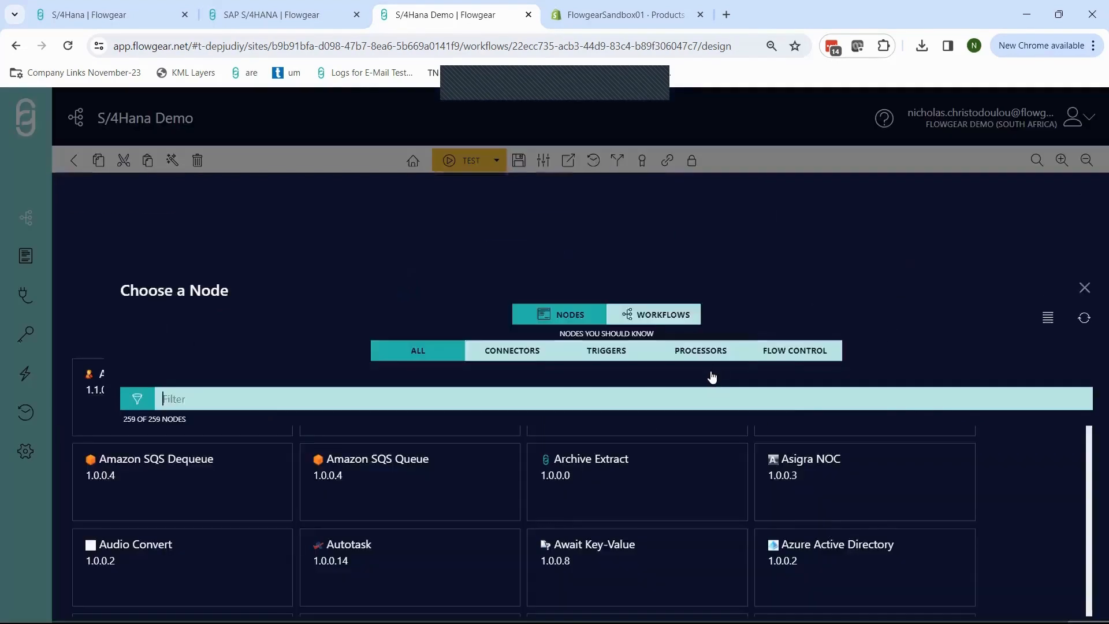
scroll(708, 391, "down", 2)
scroll(727, 395, "down", 7)
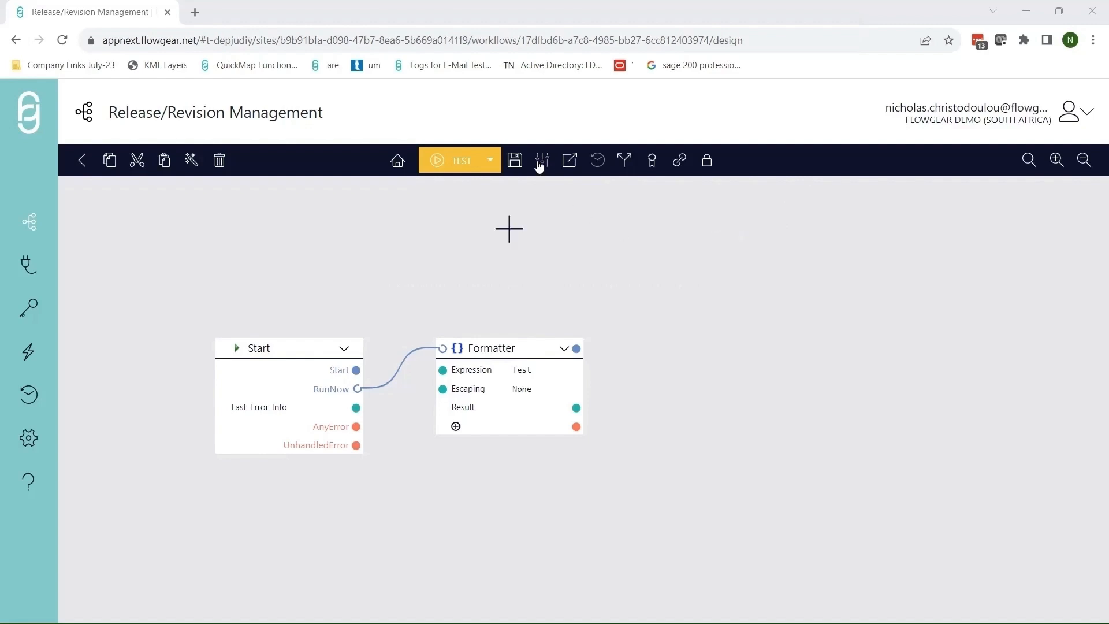
left_click(539, 164)
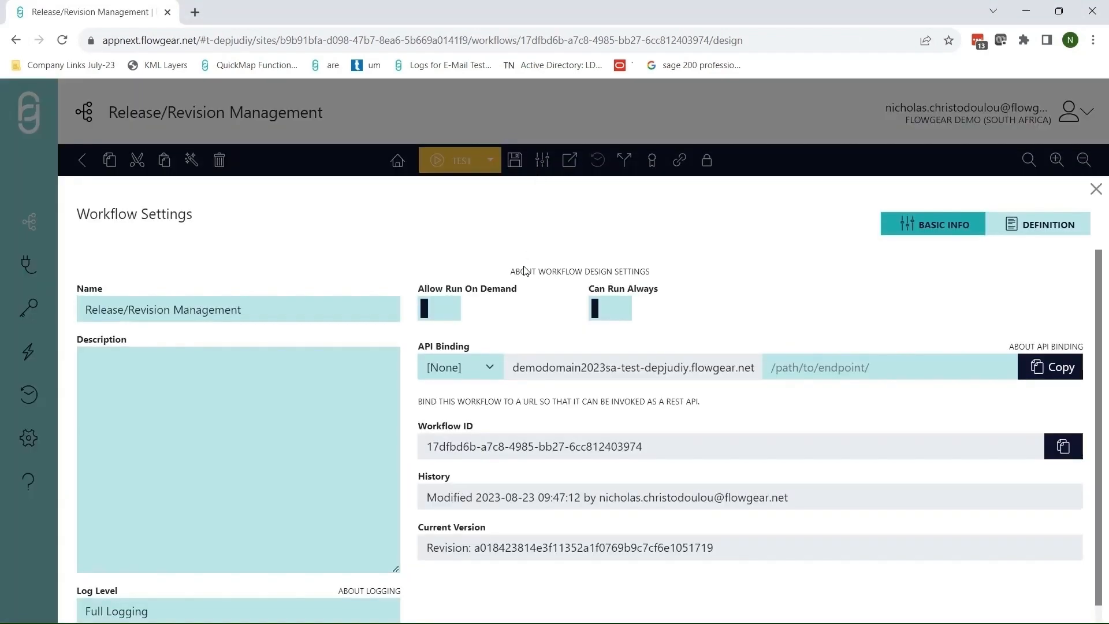
left_click(487, 371)
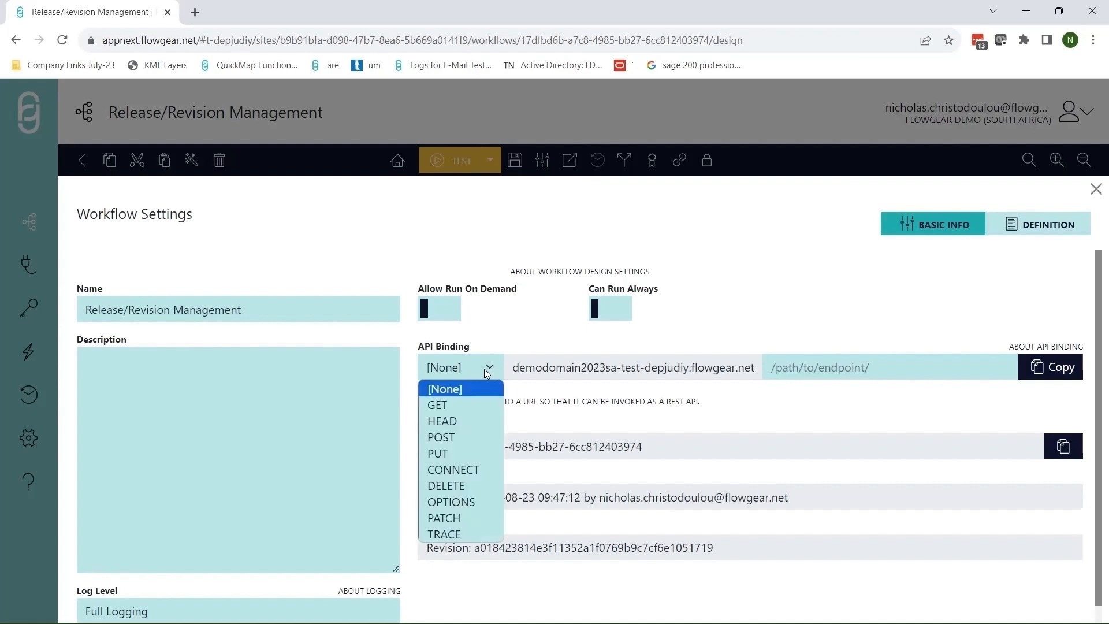
left_click(463, 405)
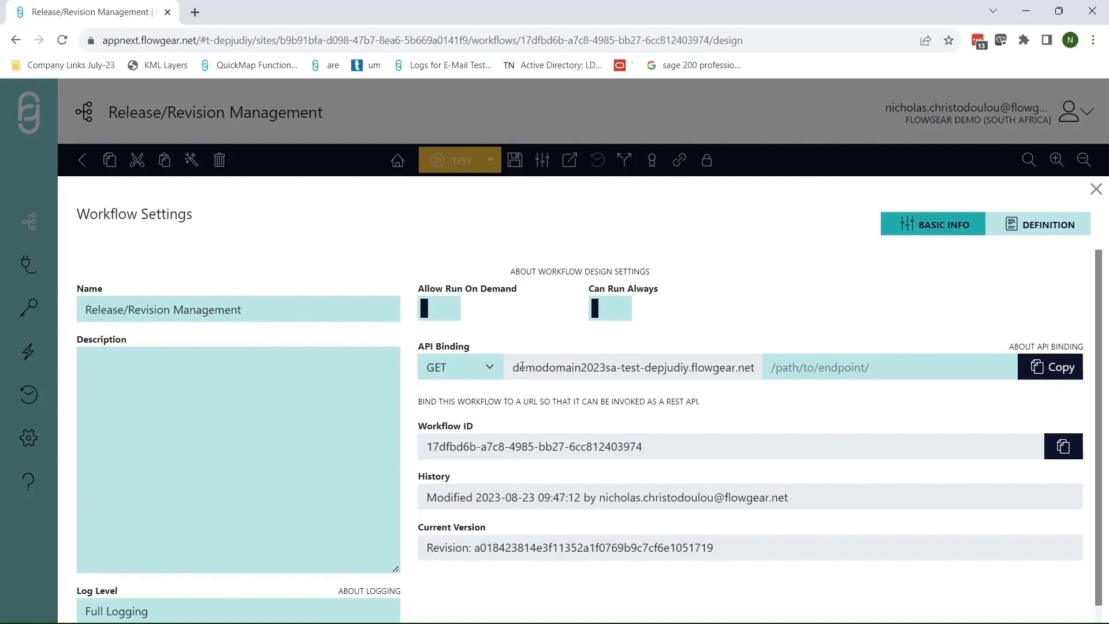
left_click_drag(520, 368, 682, 373)
left_click(710, 375)
left_click(812, 368)
type("/custom")
left_click(1044, 372)
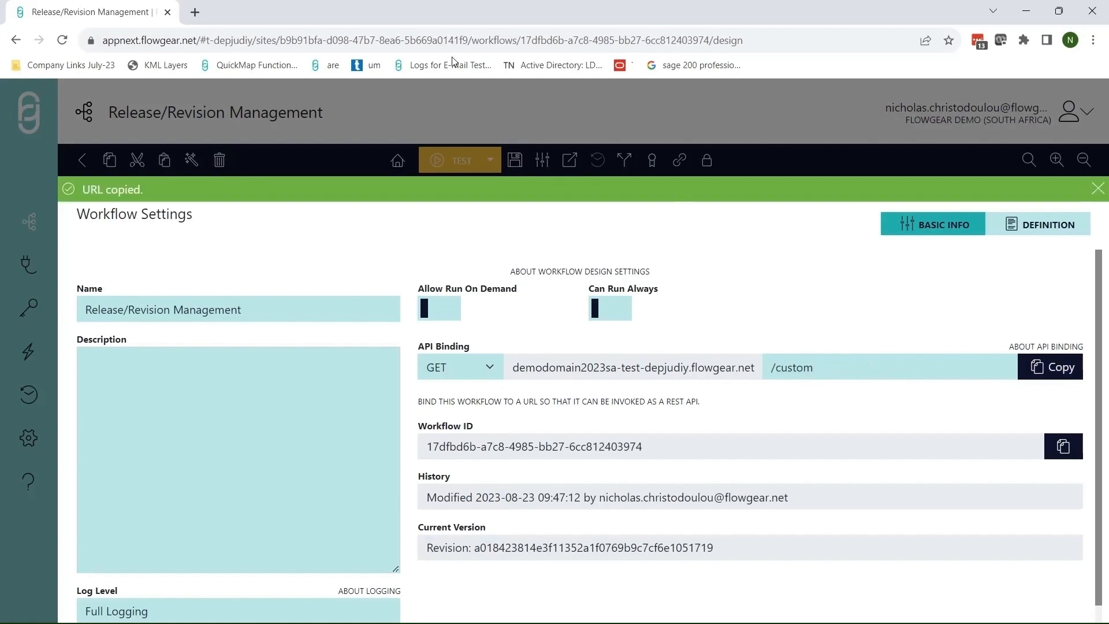
left_click(380, 40)
type("demodomain2023sa-test-depjudiy.flowgear.net/custom")
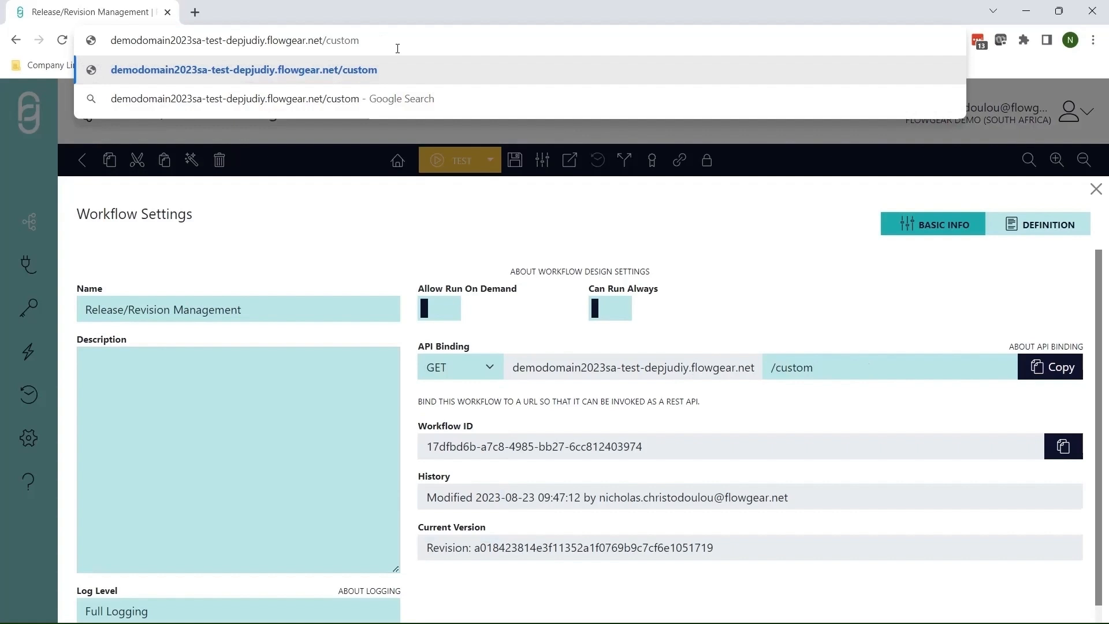
key("ctrl+a")
key("BackSpace")
triple_click(809, 370)
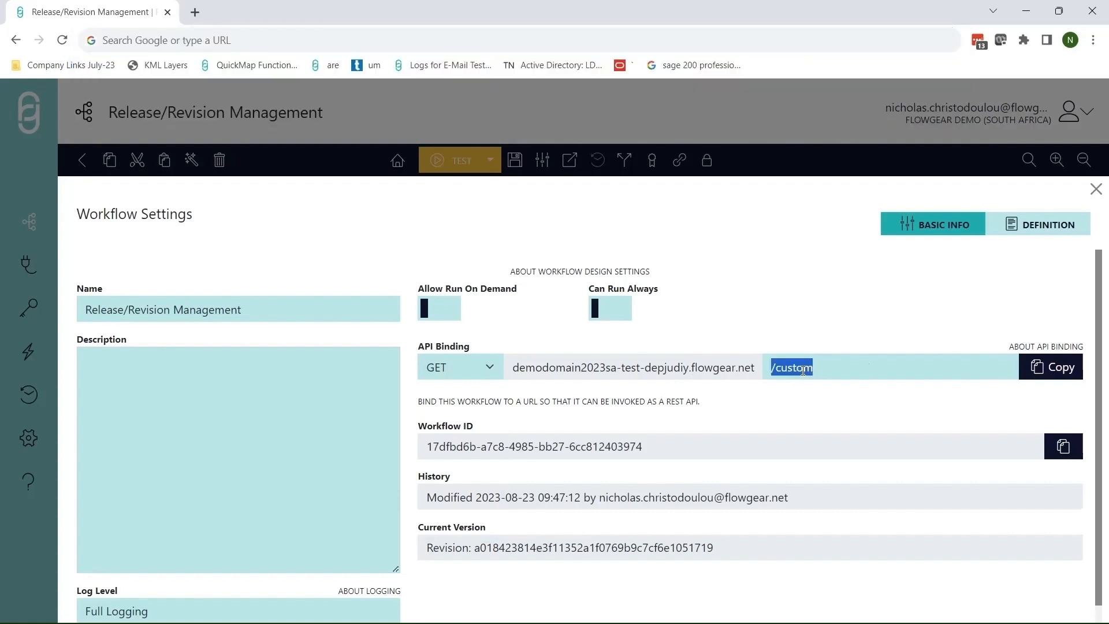
key("BackSpace")
left_click(481, 372)
left_click(445, 386)
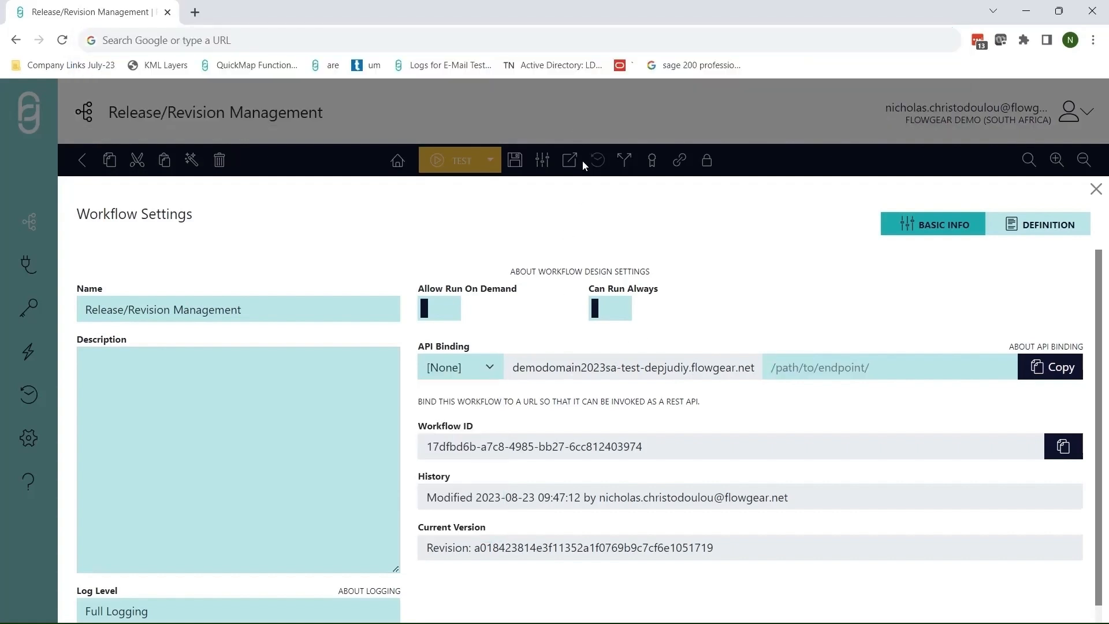
left_click(583, 161)
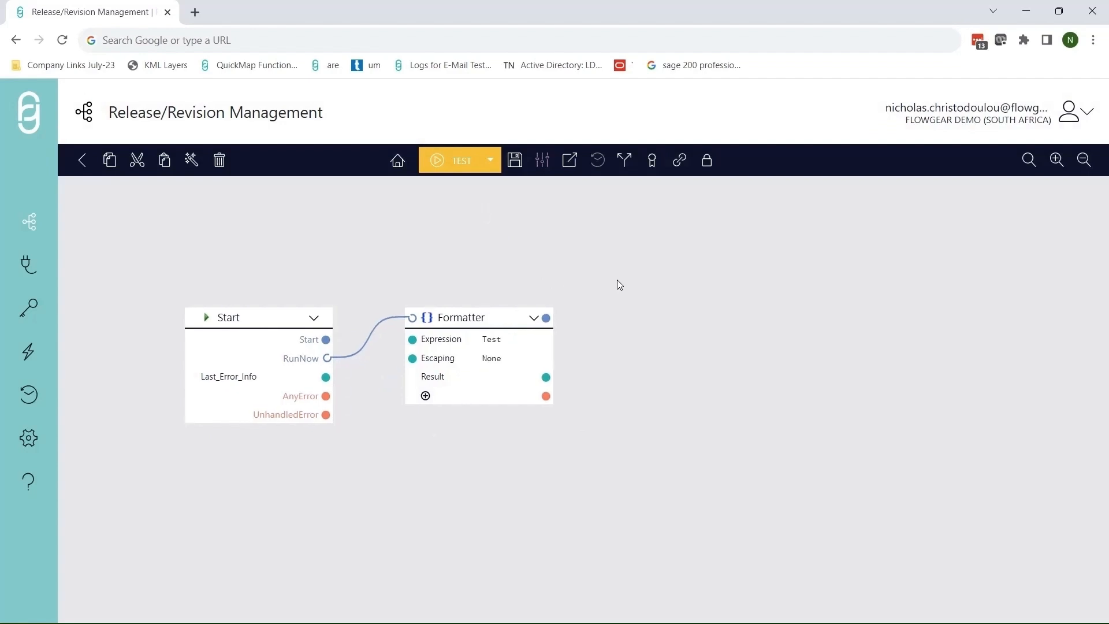
Step: Show the Release History and select the 09:38:07, 09:37:40 and 09:47:13 revisions
left_click_drag(617, 284, 591, 283)
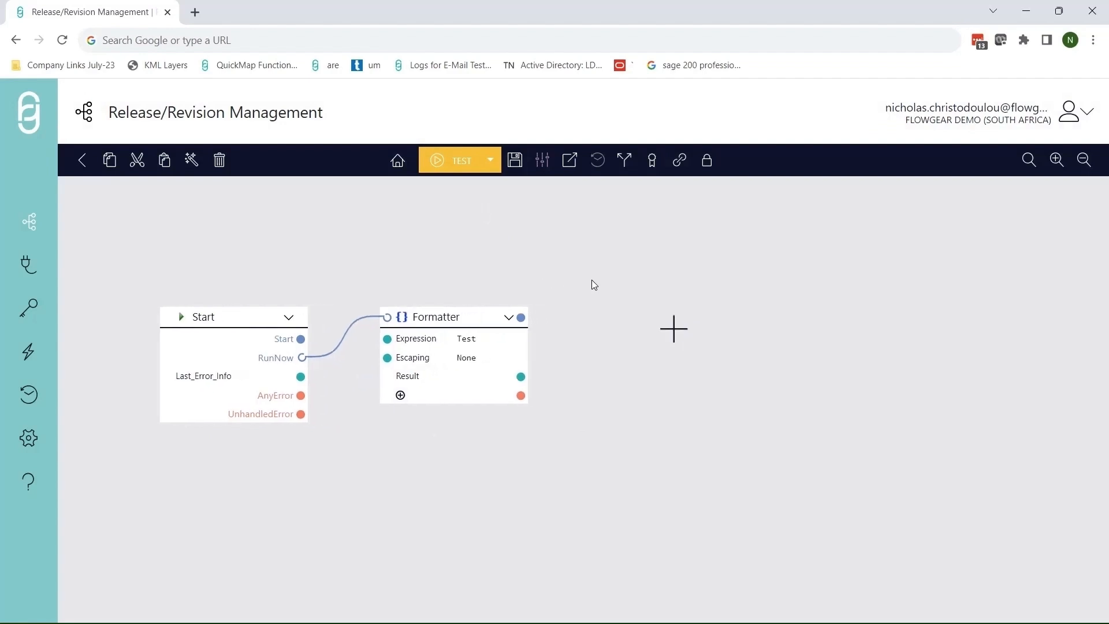
left_click(625, 164)
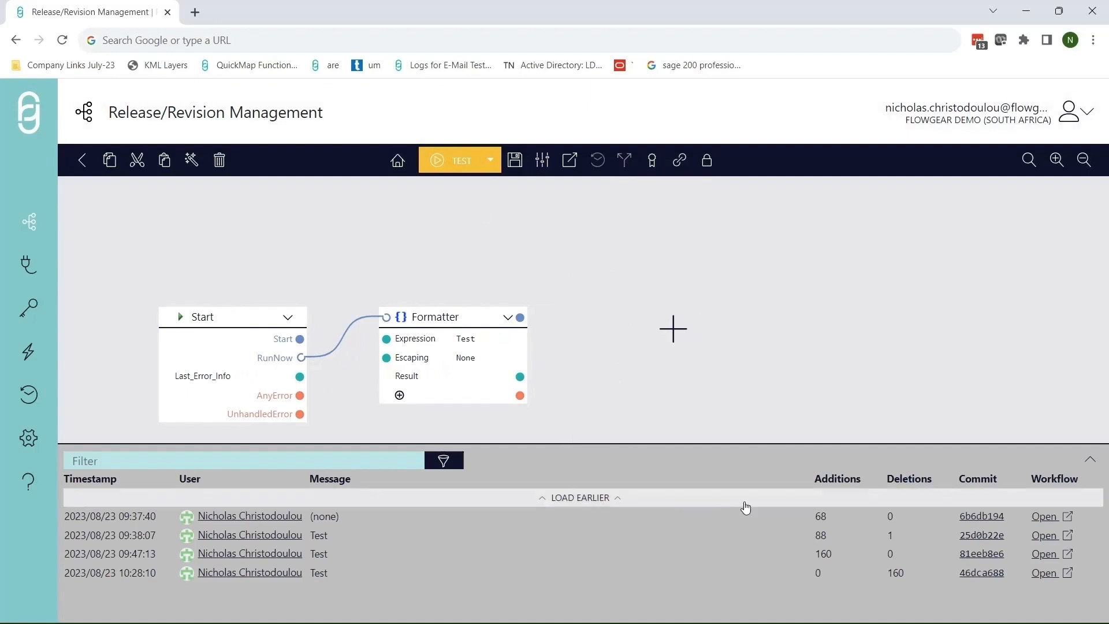
left_click(894, 530)
left_click(903, 523)
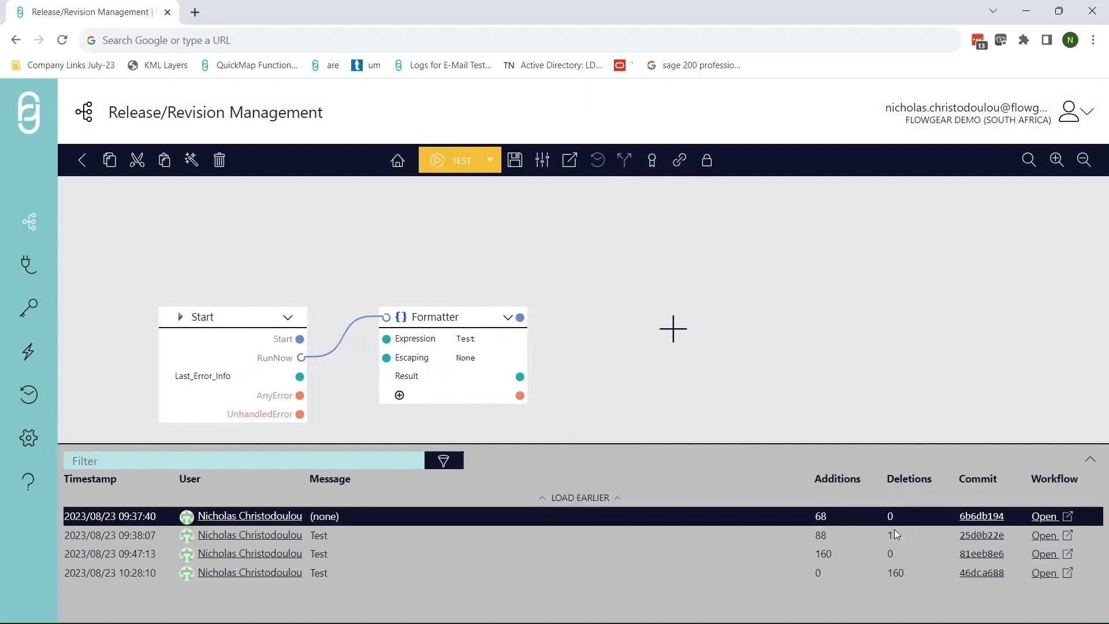
left_click(901, 529)
left_click(970, 553)
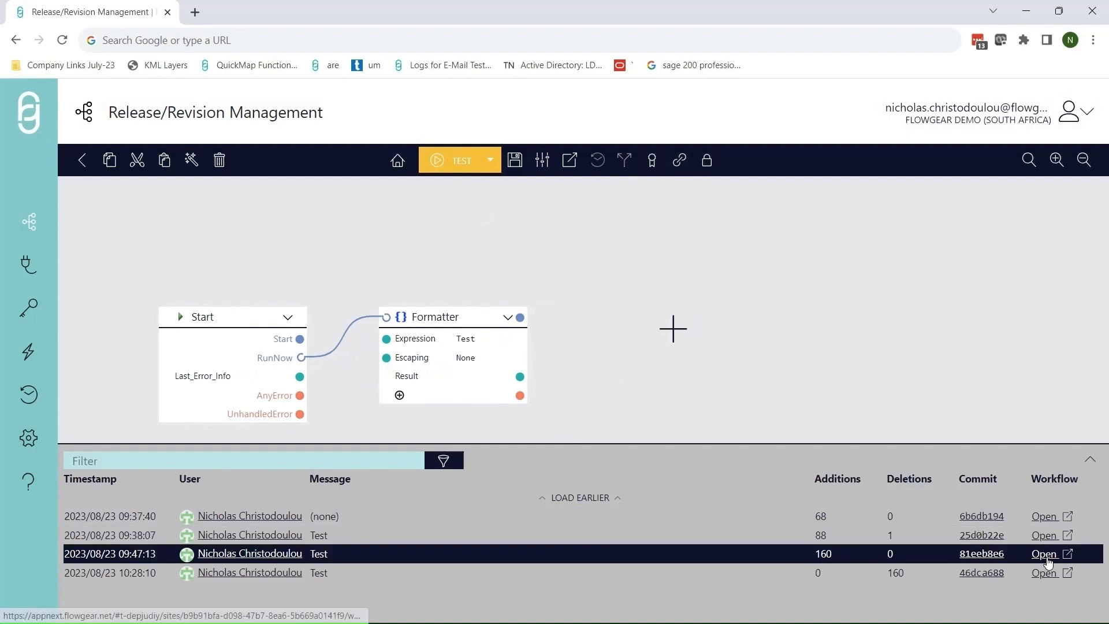
Step: View an earlier revision in a new tab, close it, and show the Promote Workflow stages
left_click(1049, 524)
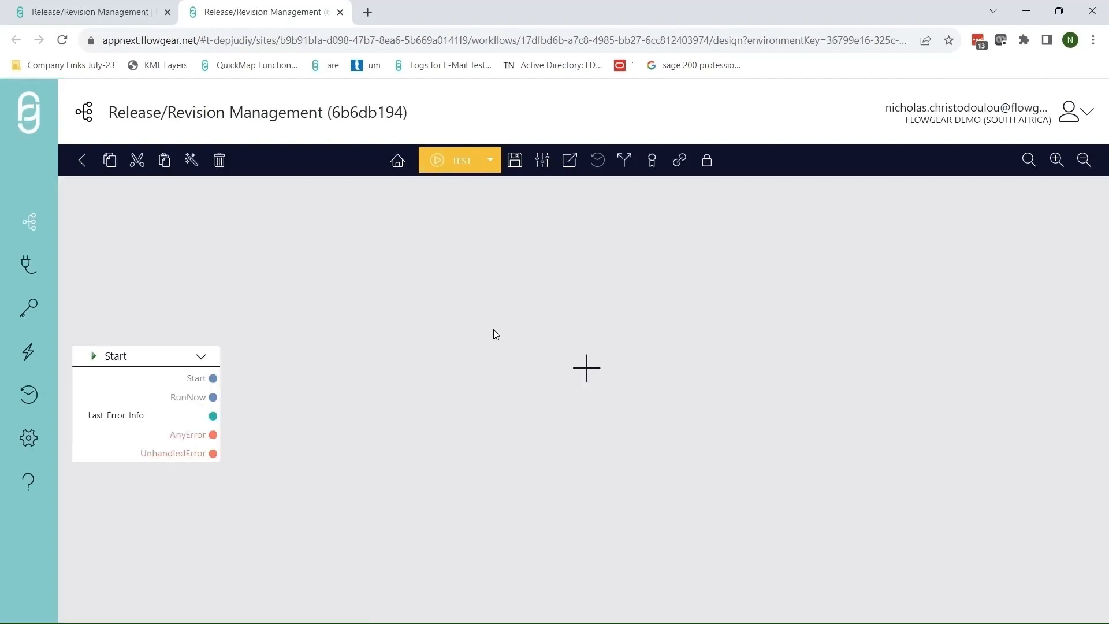
left_click(381, 310)
left_click(341, 12)
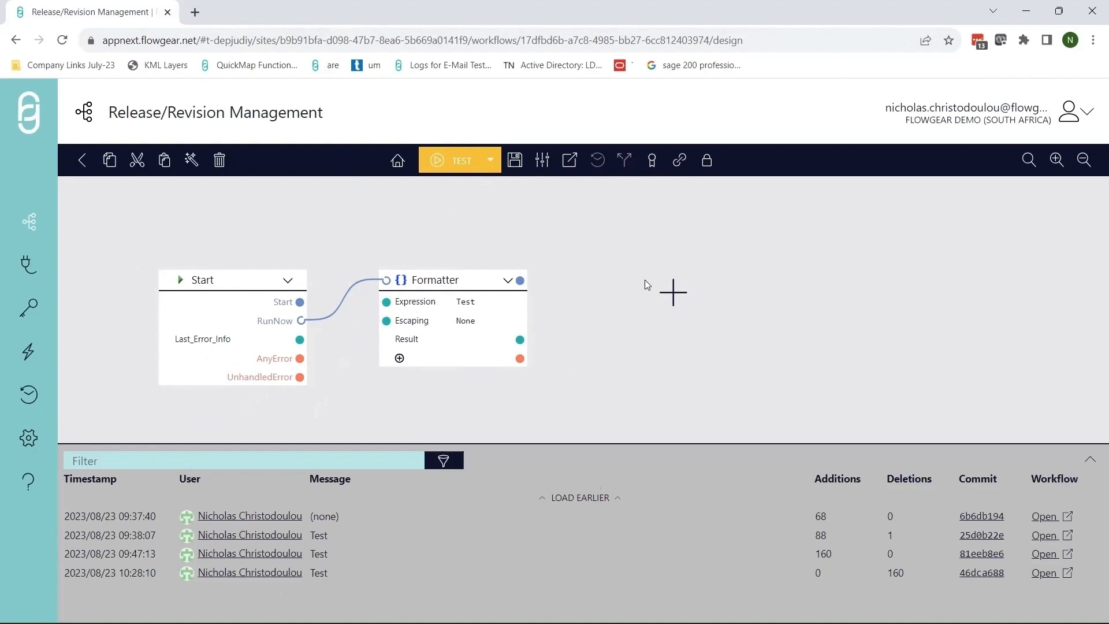
left_click(653, 163)
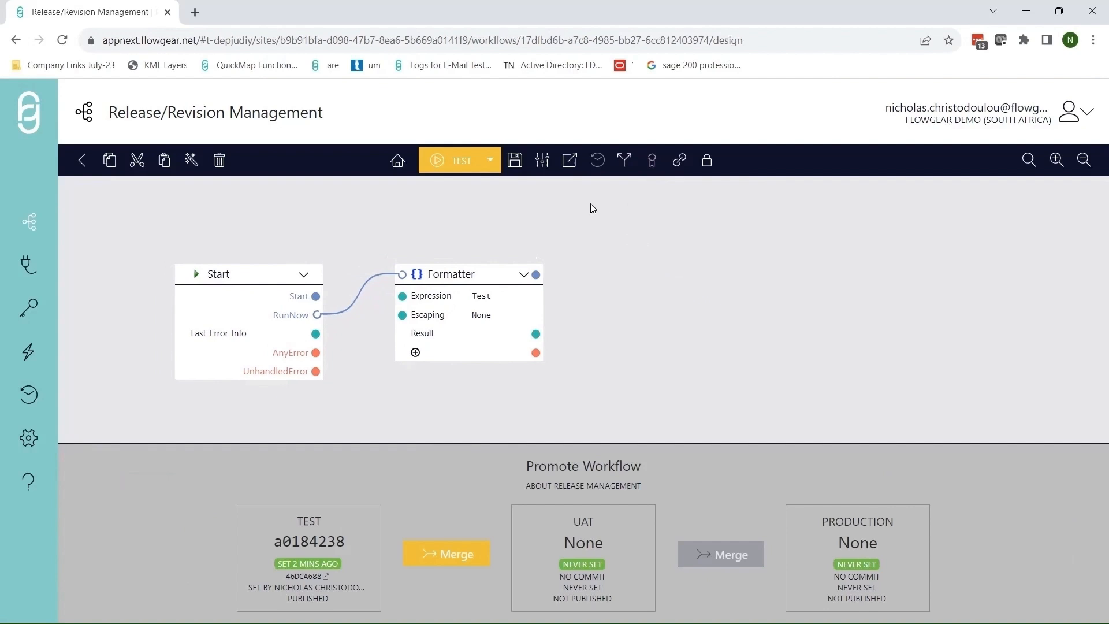
Step: Save the workflow with message 'Test' and refresh the promotion panel to show revision 54c1f8e1
left_click(515, 160)
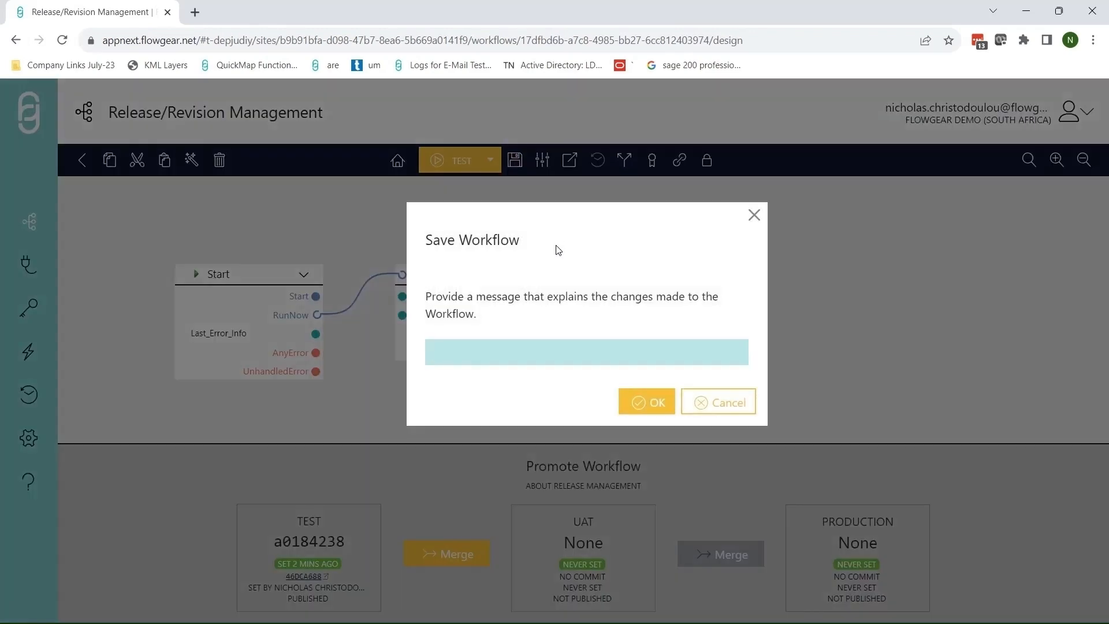
type("Test")
left_click(641, 405)
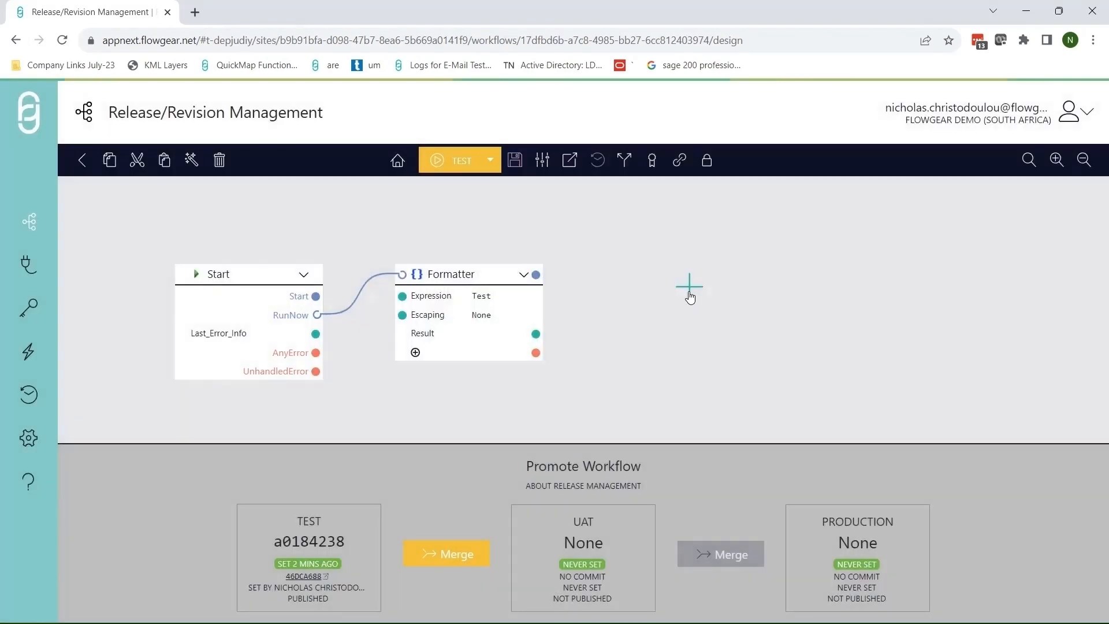
left_click(659, 167)
left_click(661, 168)
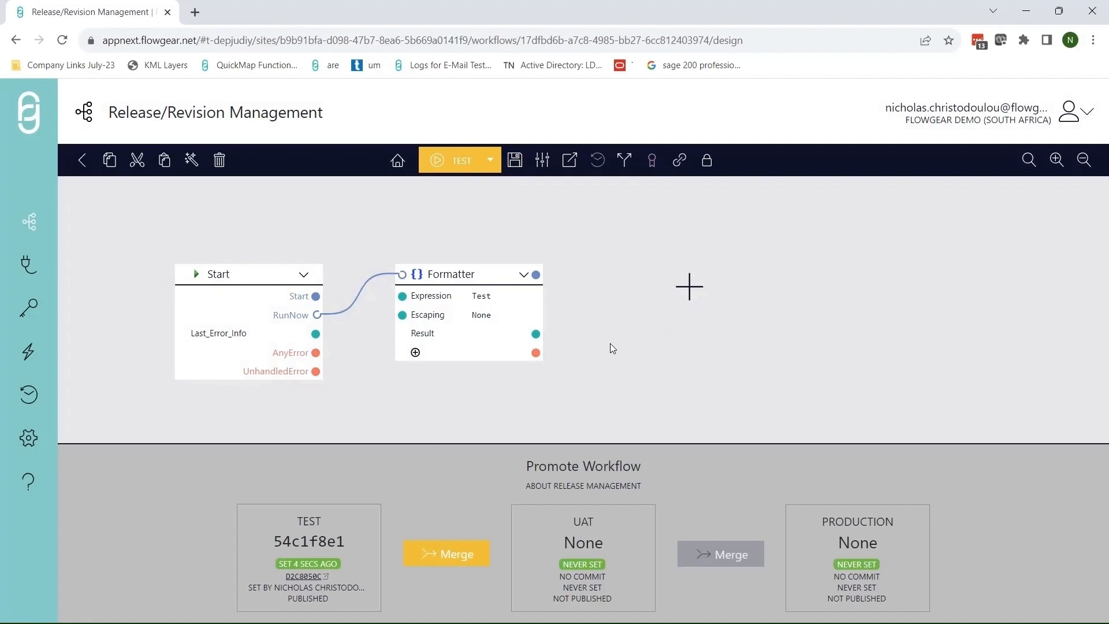
Step: Review GitHub commit d2c8050's two added HttpBinding lines, then return to Flowgear
left_click(304, 576)
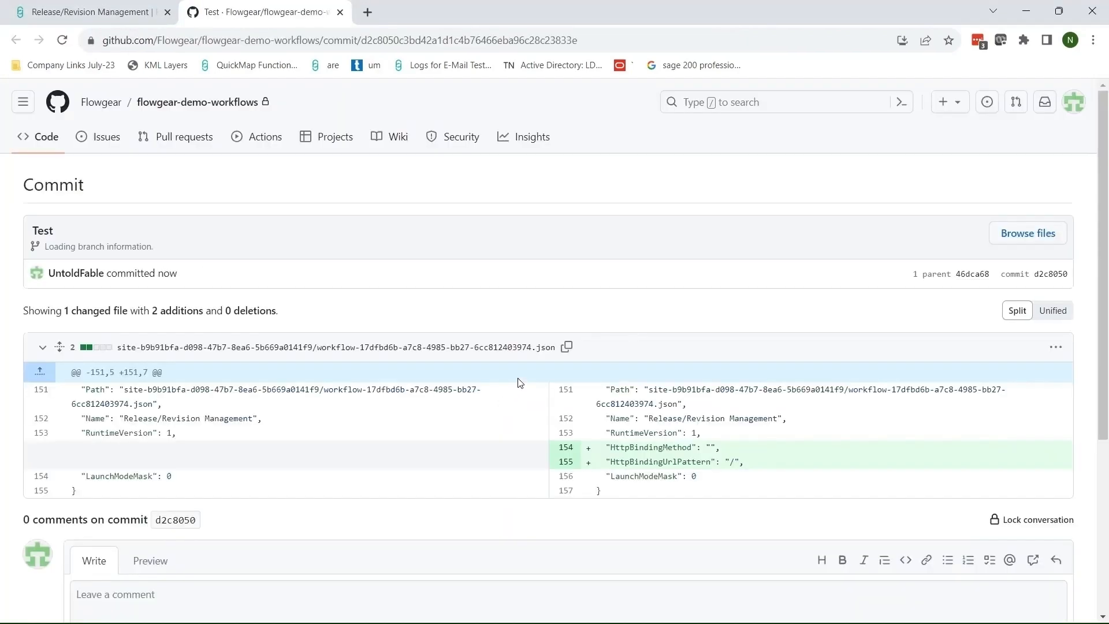
scroll(572, 426, "down", 3)
scroll(577, 393, "up", 2)
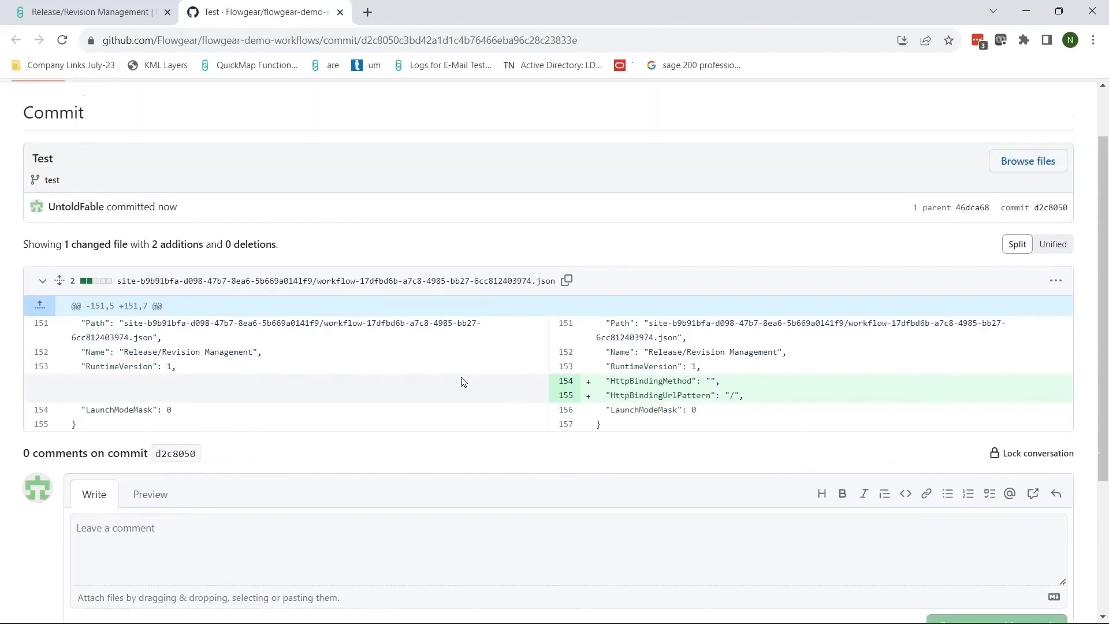
scroll(461, 381, "up", 2)
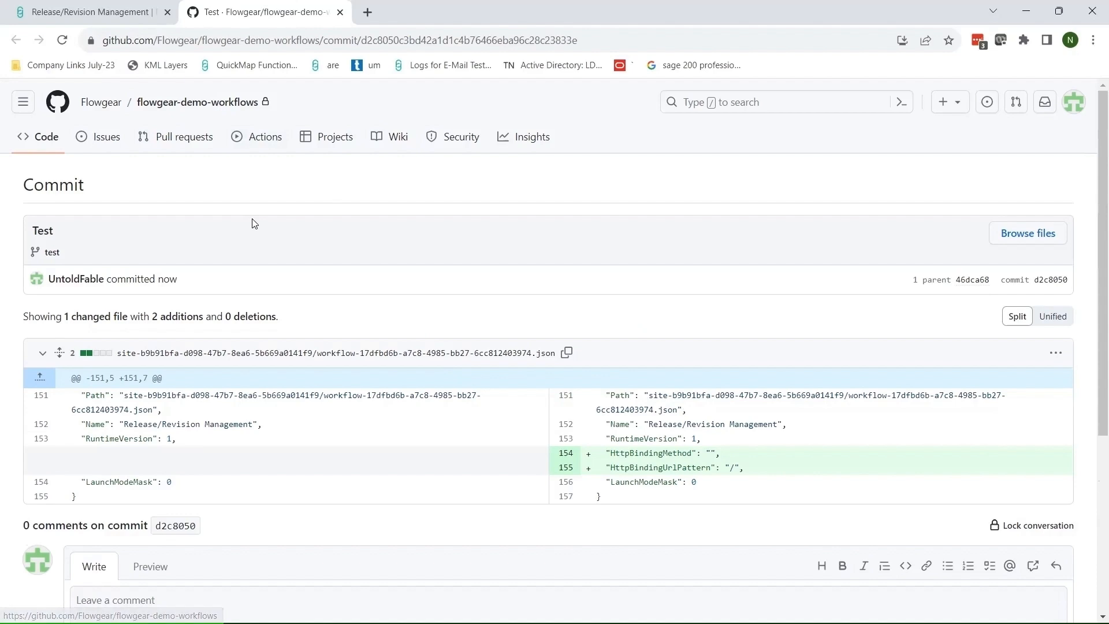
left_click(129, 14)
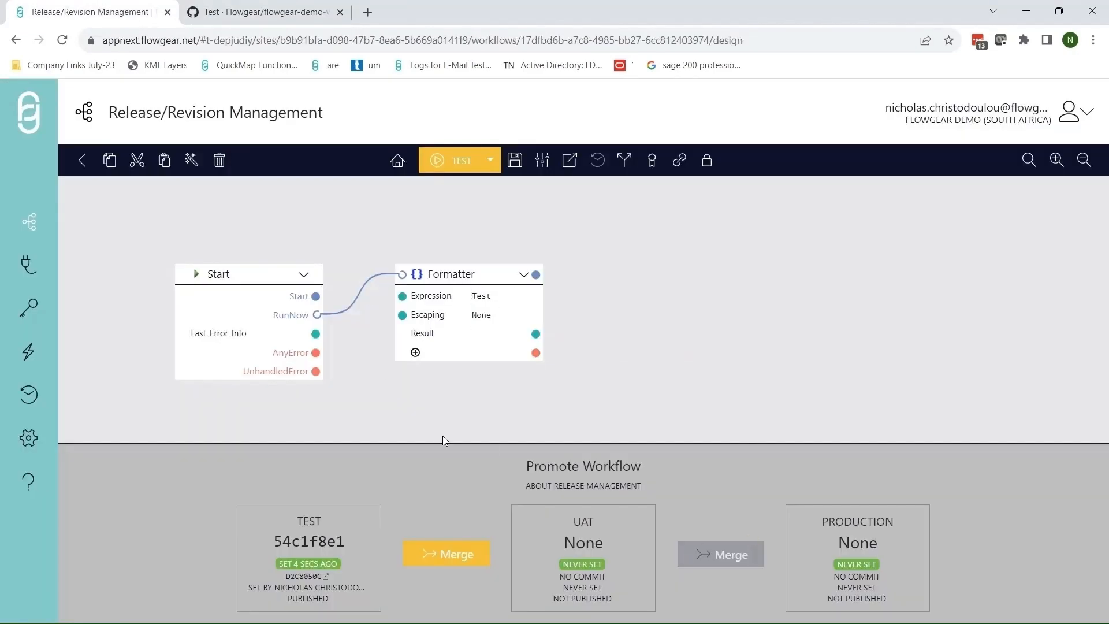